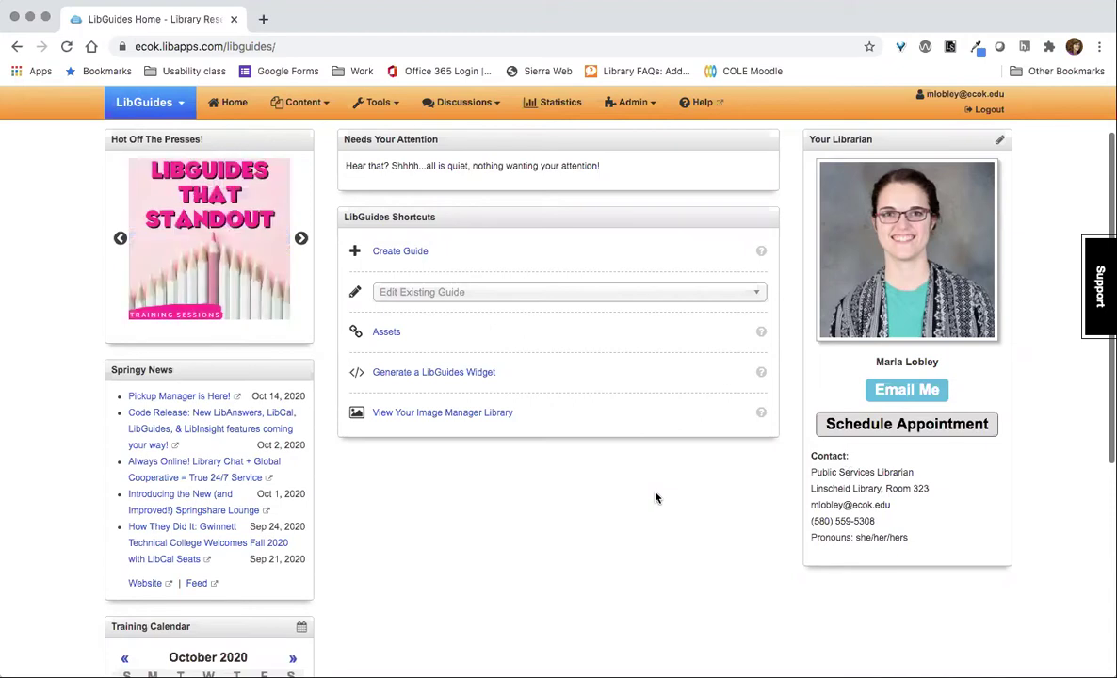
- Start creating a new guide and set its layout option to copy content / layout from an existing guide
{"action": "left_click", "coordinate": [403, 254]}
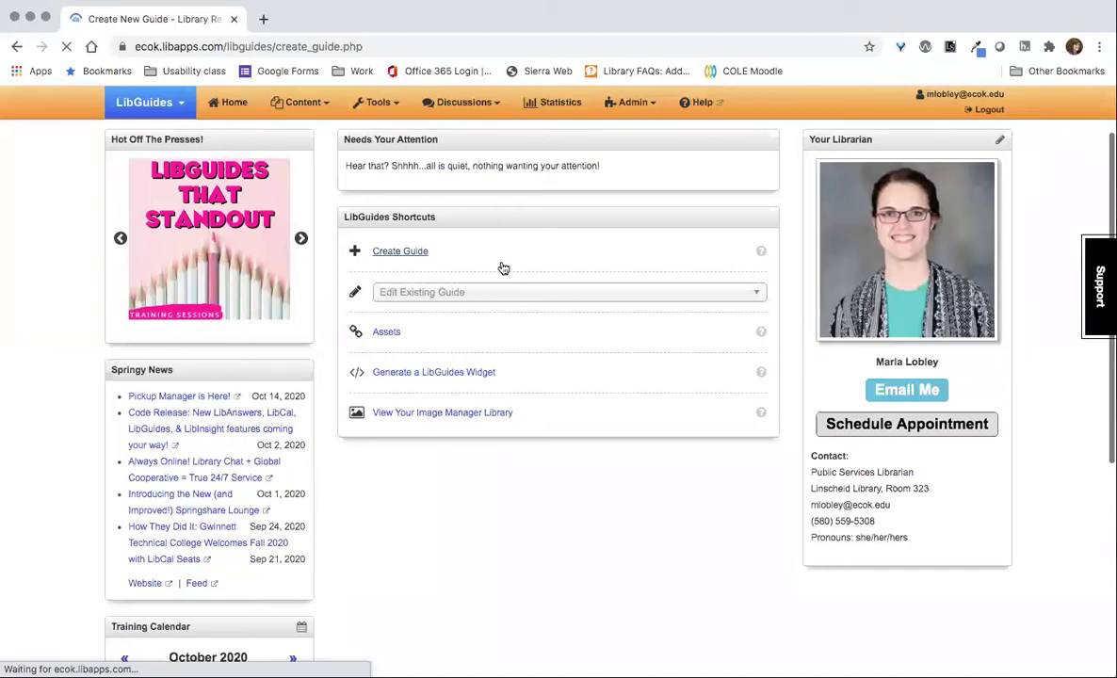
{"action": "left_click", "coordinate": [445, 219]}
{"action": "left_click", "coordinate": [436, 264]}
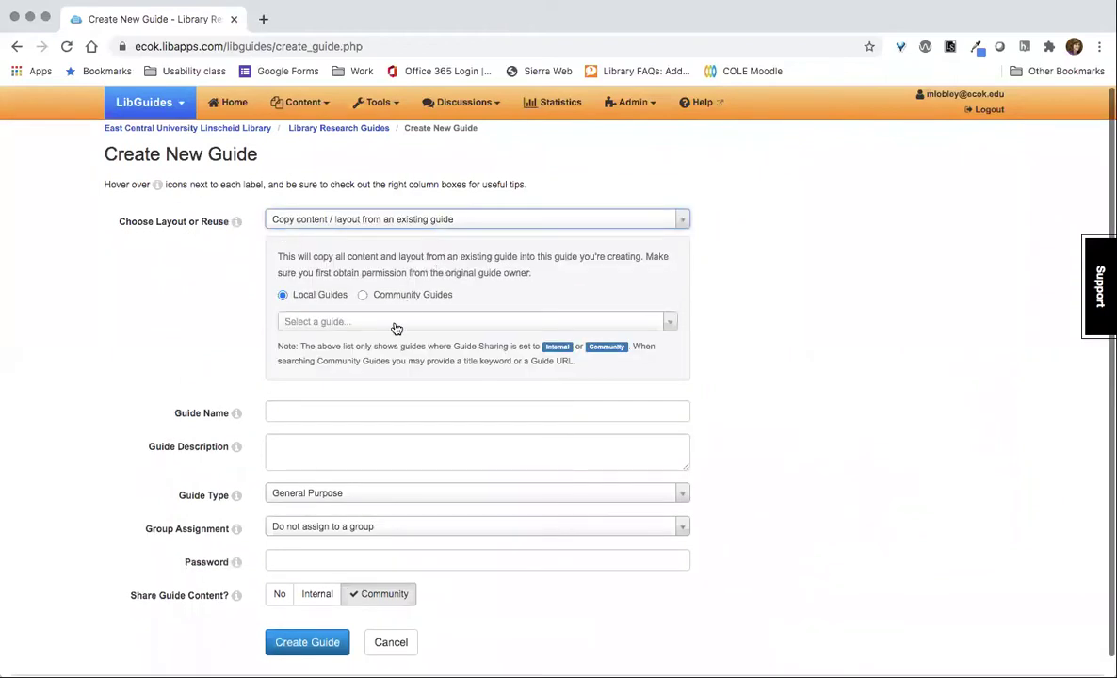
- Examine the list of local guides and the community guide search as copy sources, ending with Local Guides selected
{"action": "left_click", "coordinate": [383, 323]}
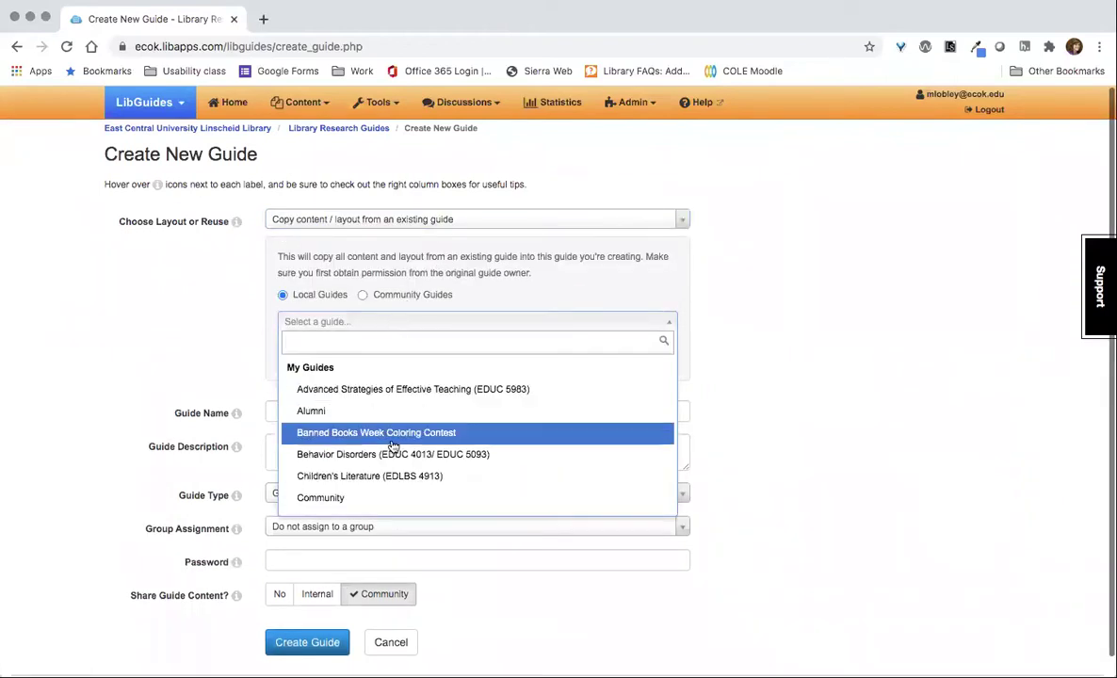
{"action": "scroll", "coordinate": [394, 447], "scroll_direction": "down", "scroll_amount": 5}
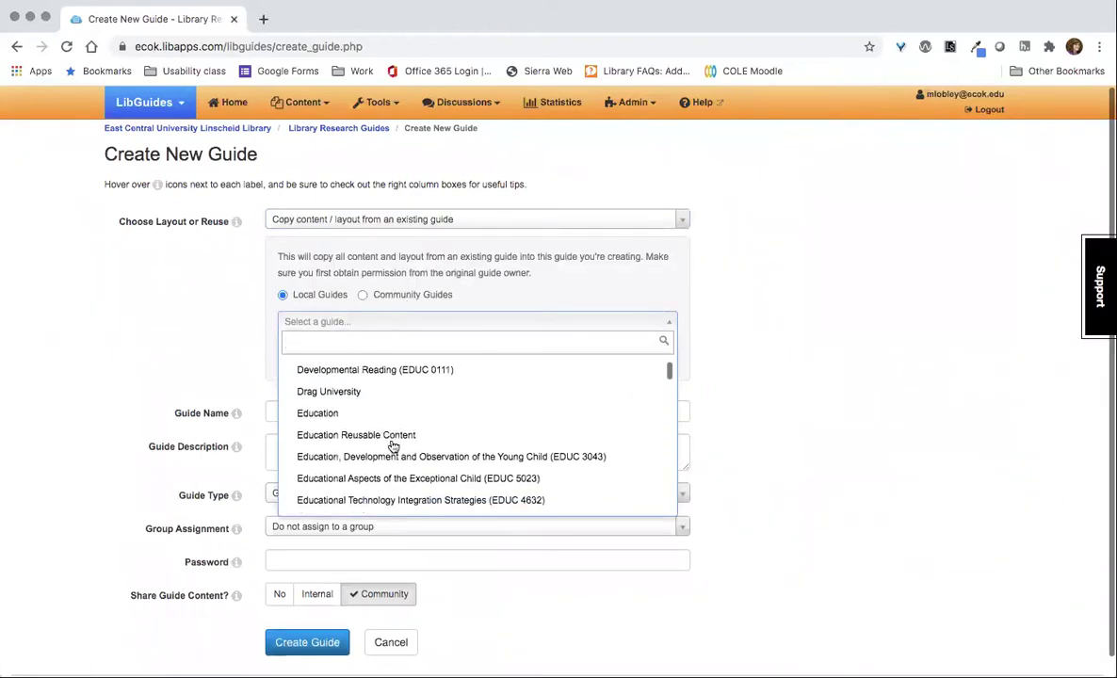
{"action": "scroll", "coordinate": [394, 446], "scroll_direction": "down", "scroll_amount": 1}
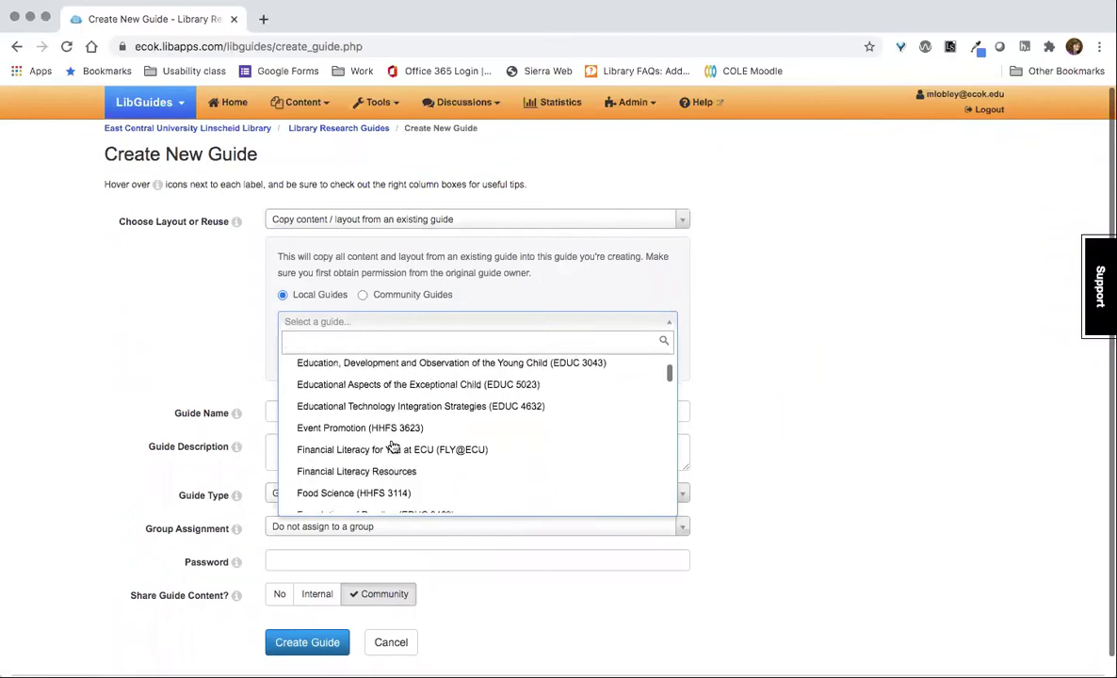
{"action": "scroll", "coordinate": [394, 446], "scroll_direction": "down", "scroll_amount": 3}
{"action": "scroll", "coordinate": [386, 367], "scroll_direction": "up", "scroll_amount": 10}
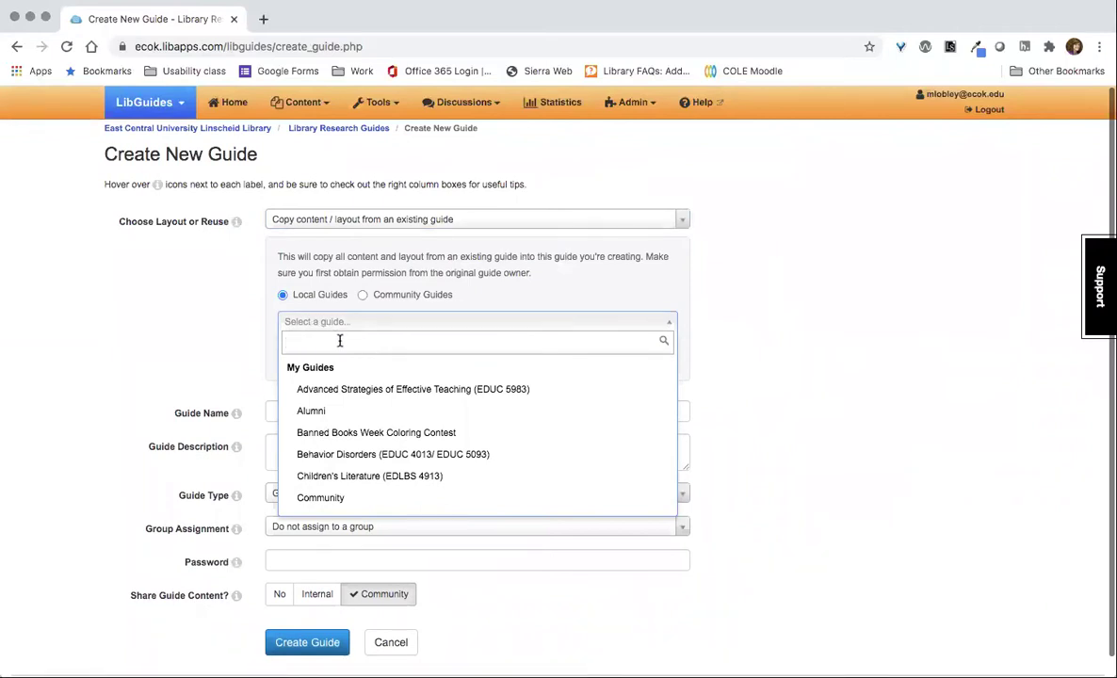
{"action": "left_click", "coordinate": [365, 295]}
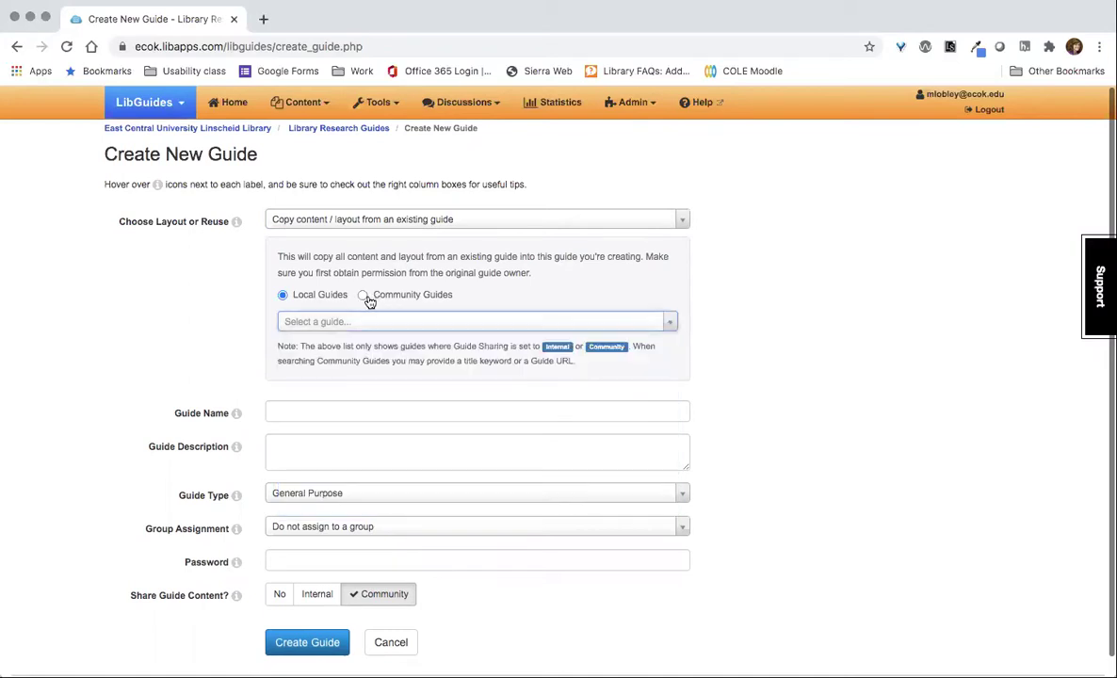
{"action": "left_click", "coordinate": [365, 296]}
{"action": "left_click", "coordinate": [380, 323]}
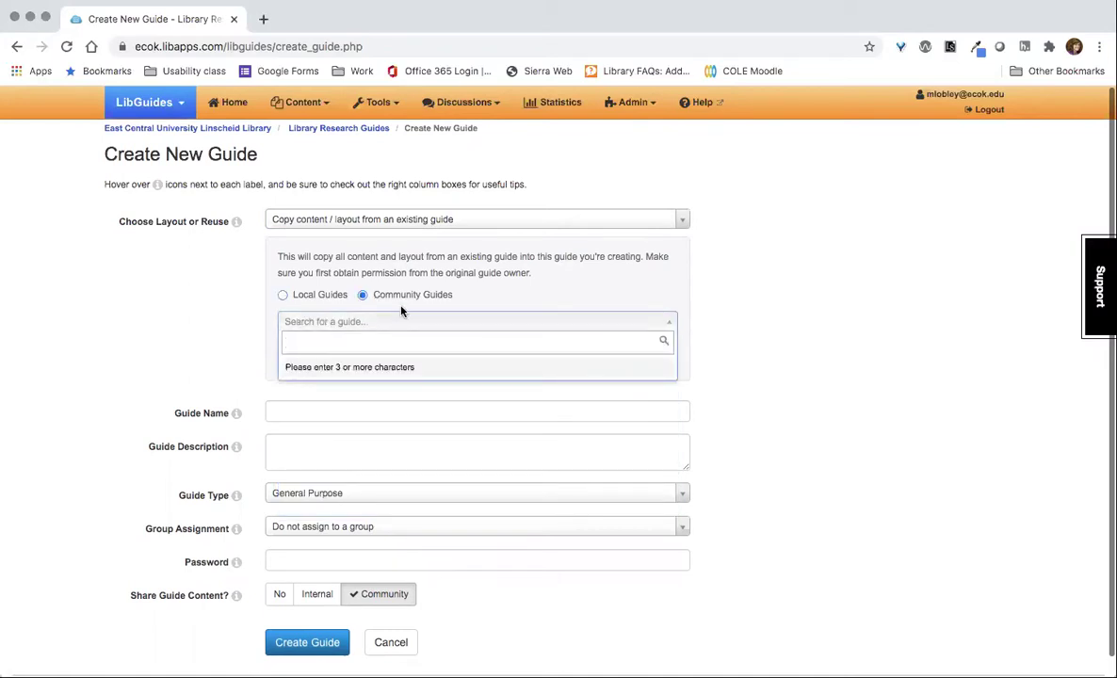
{"action": "left_click", "coordinate": [528, 302]}
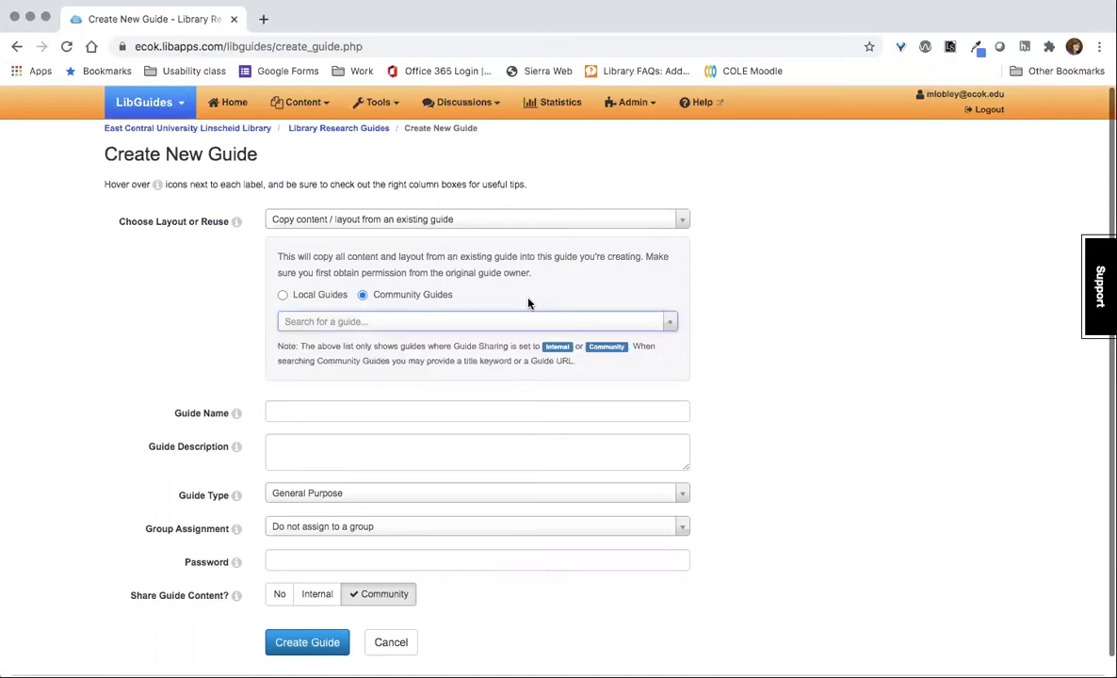
{"action": "left_click", "coordinate": [282, 295]}
- Review the new guide form's name, description, guide type and group assignment fields and their available options
{"action": "scroll", "coordinate": [225, 355], "scroll_direction": "down", "scroll_amount": 1}
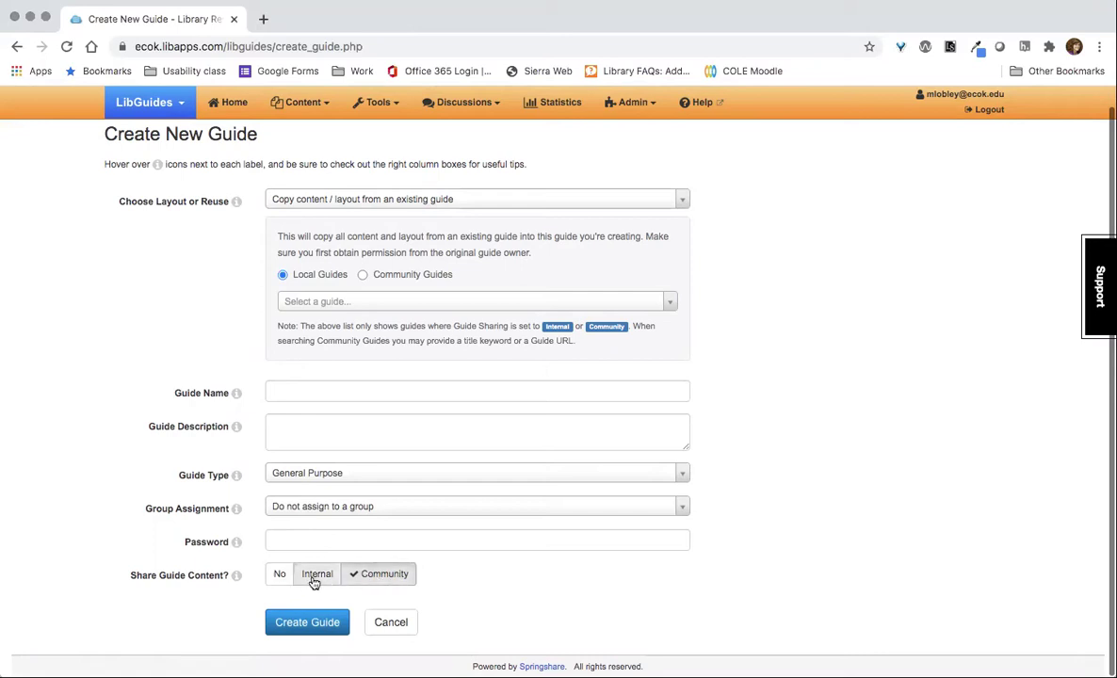
{"action": "left_click", "coordinate": [283, 390]}
{"action": "left_click", "coordinate": [496, 424]}
{"action": "left_click", "coordinate": [383, 481]}
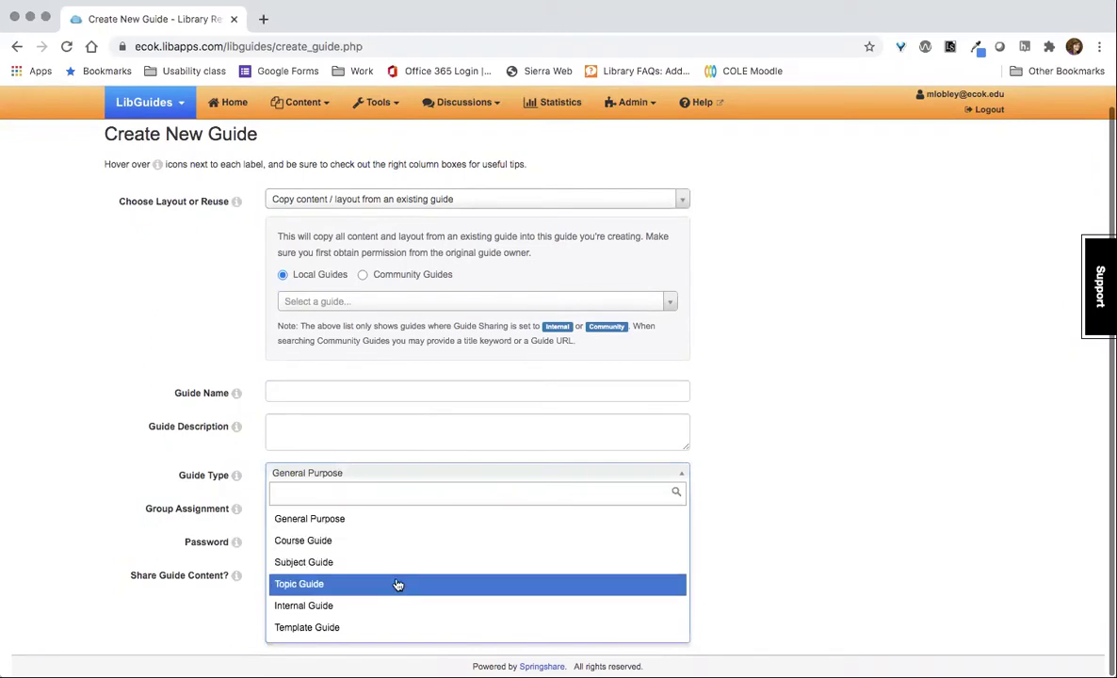
{"action": "scroll", "coordinate": [397, 584], "scroll_direction": "up", "scroll_amount": 1}
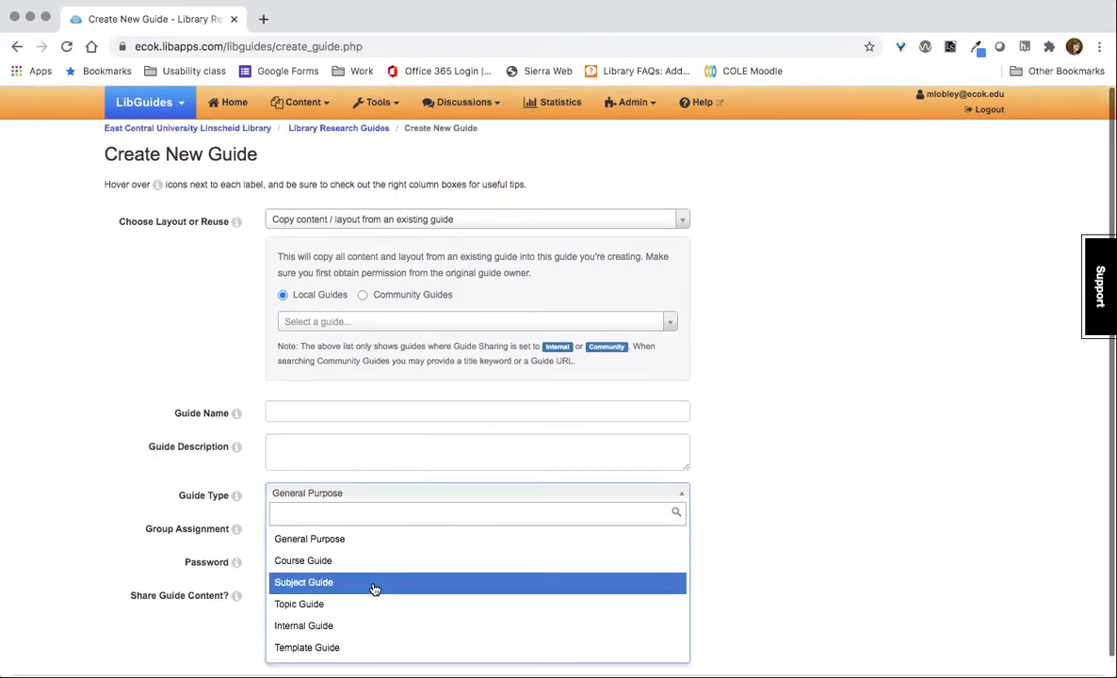
{"action": "scroll", "coordinate": [374, 588], "scroll_direction": "down", "scroll_amount": 1}
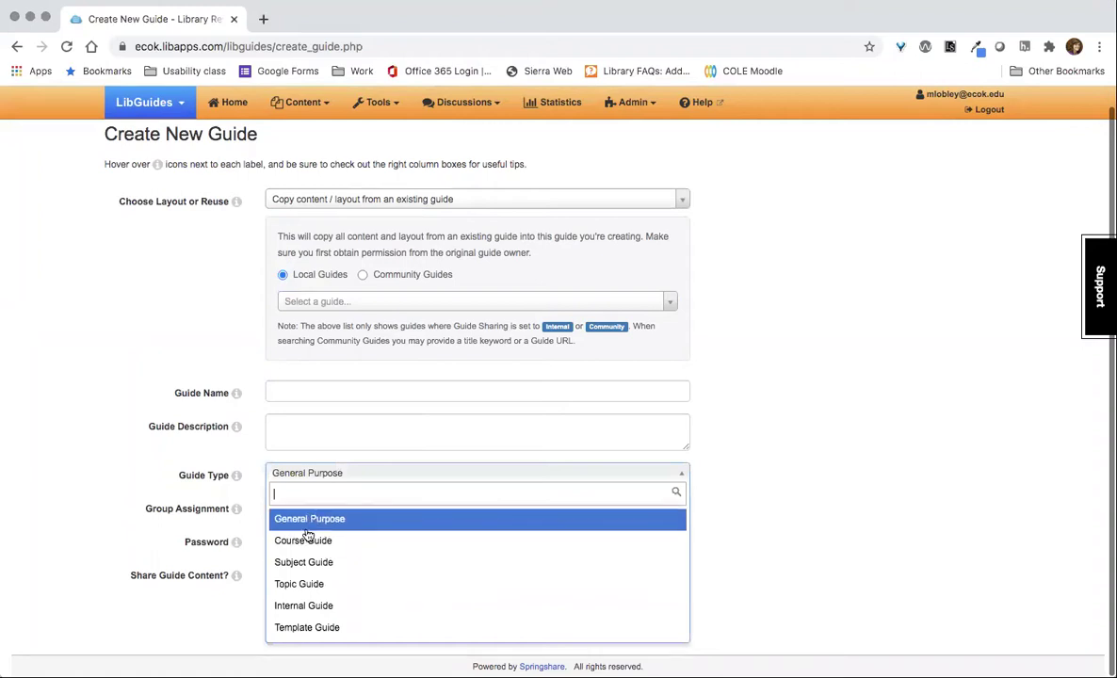
{"action": "left_click", "coordinate": [799, 520]}
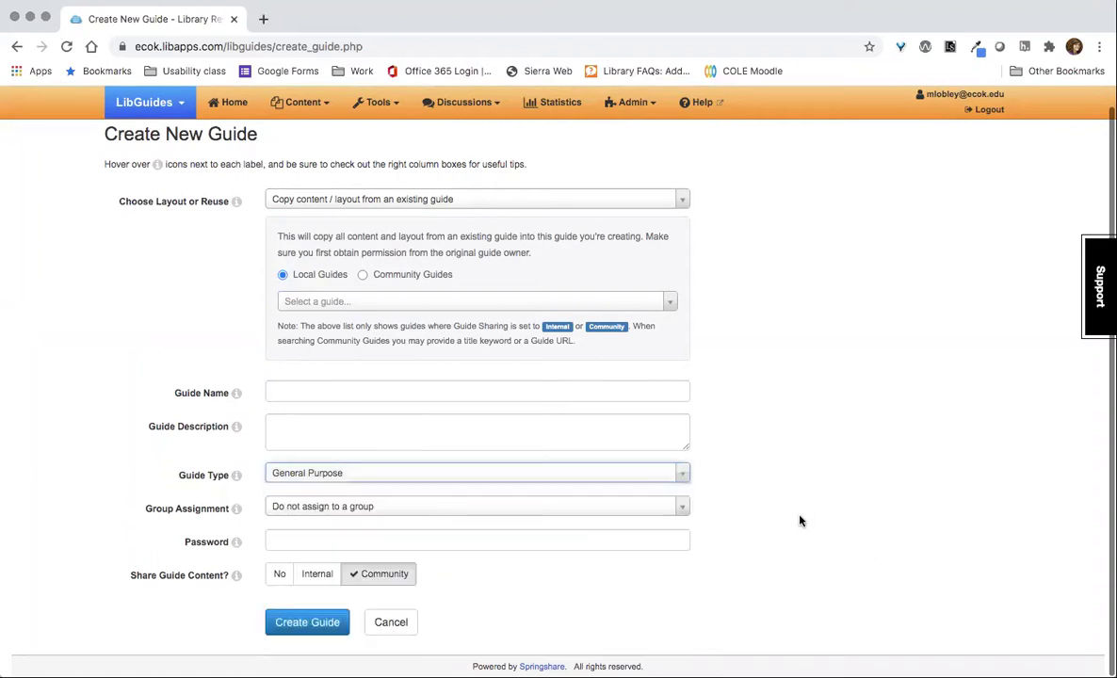
{"action": "left_click", "coordinate": [404, 508]}
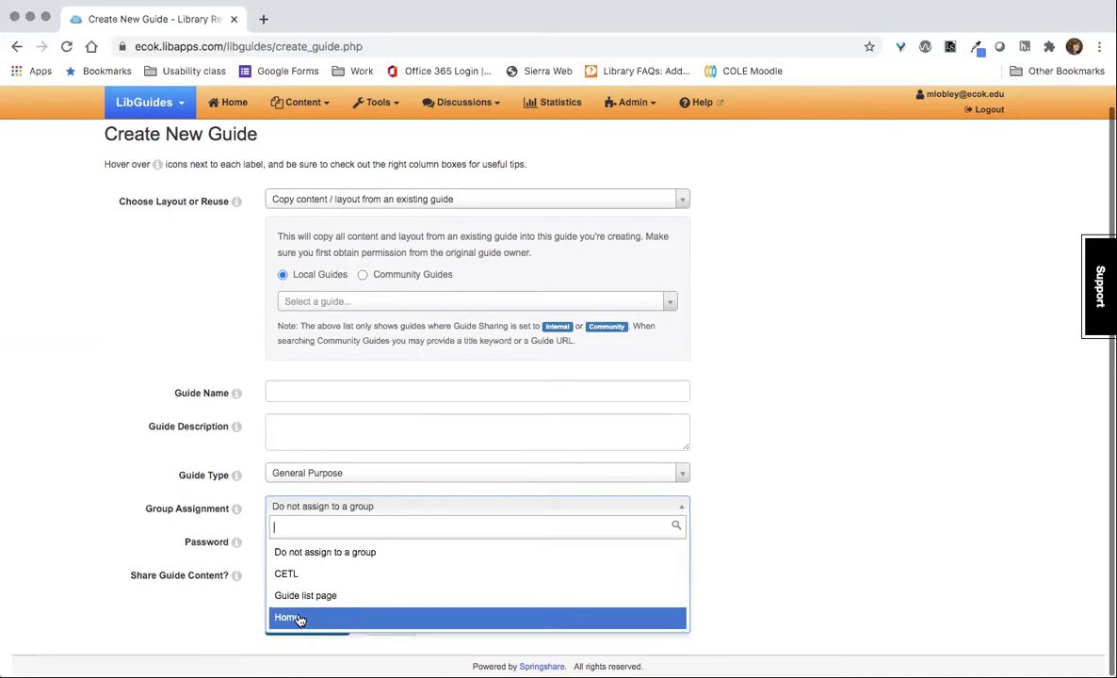
{"action": "left_click", "coordinate": [249, 598]}
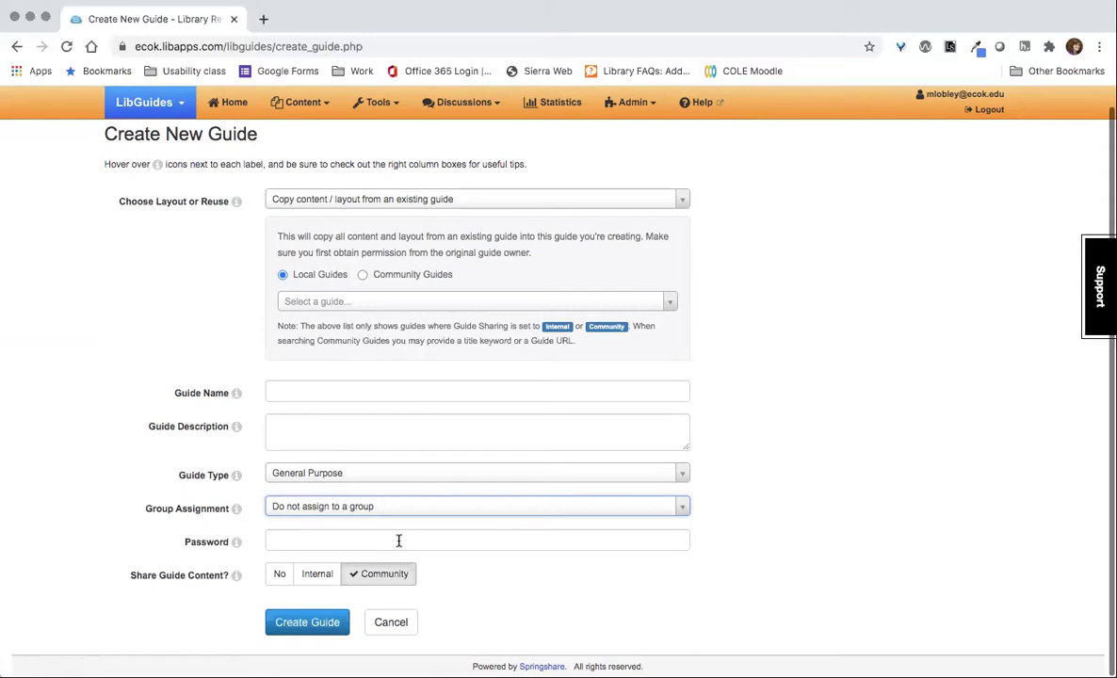
- Set the layout option to Start fresh and create the guide with the name Test
{"action": "scroll", "coordinate": [426, 530], "scroll_direction": "up", "scroll_amount": 1}
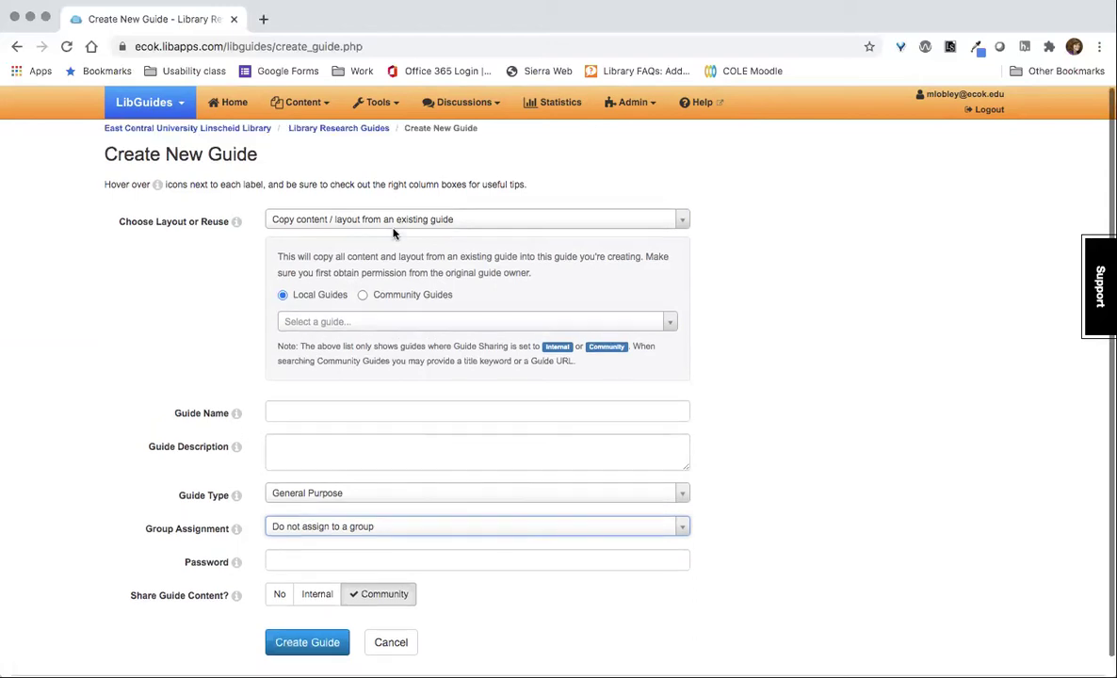
{"action": "left_click", "coordinate": [356, 220]}
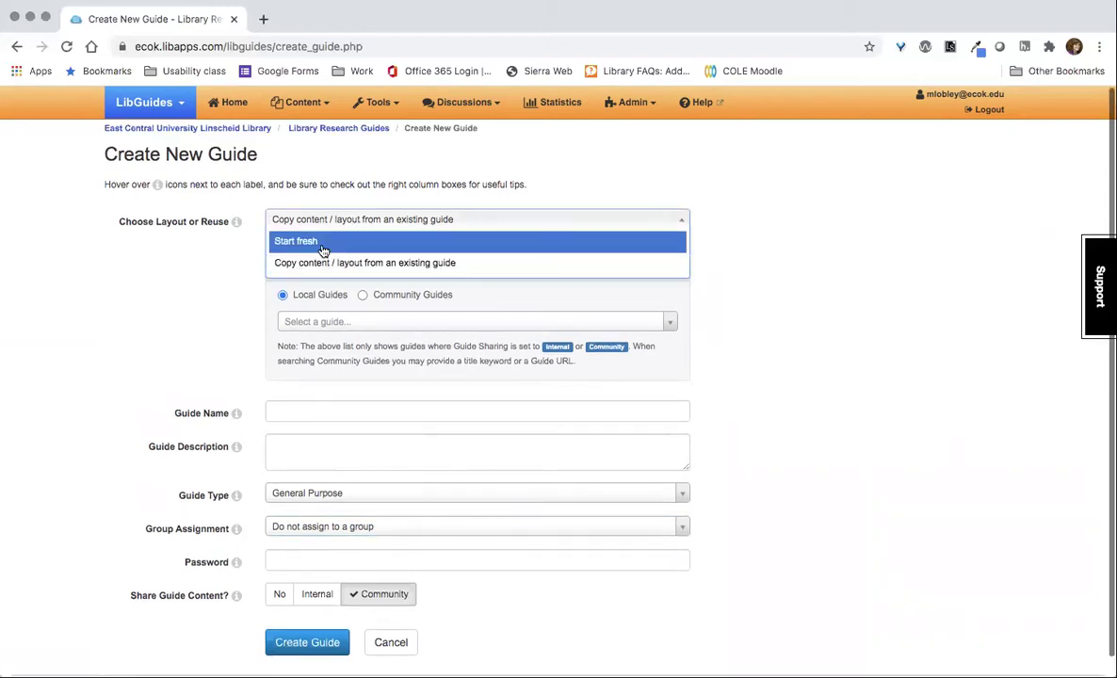
{"action": "left_click", "coordinate": [296, 242]}
{"action": "left_click", "coordinate": [301, 604]}
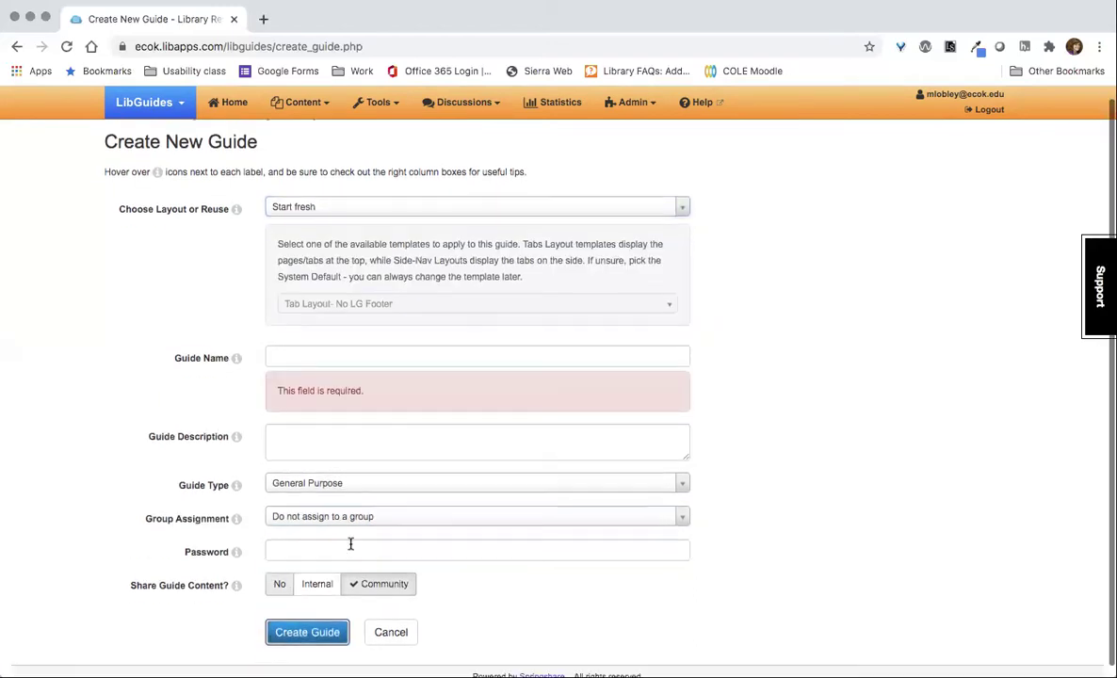
{"action": "left_click", "coordinate": [307, 341]}
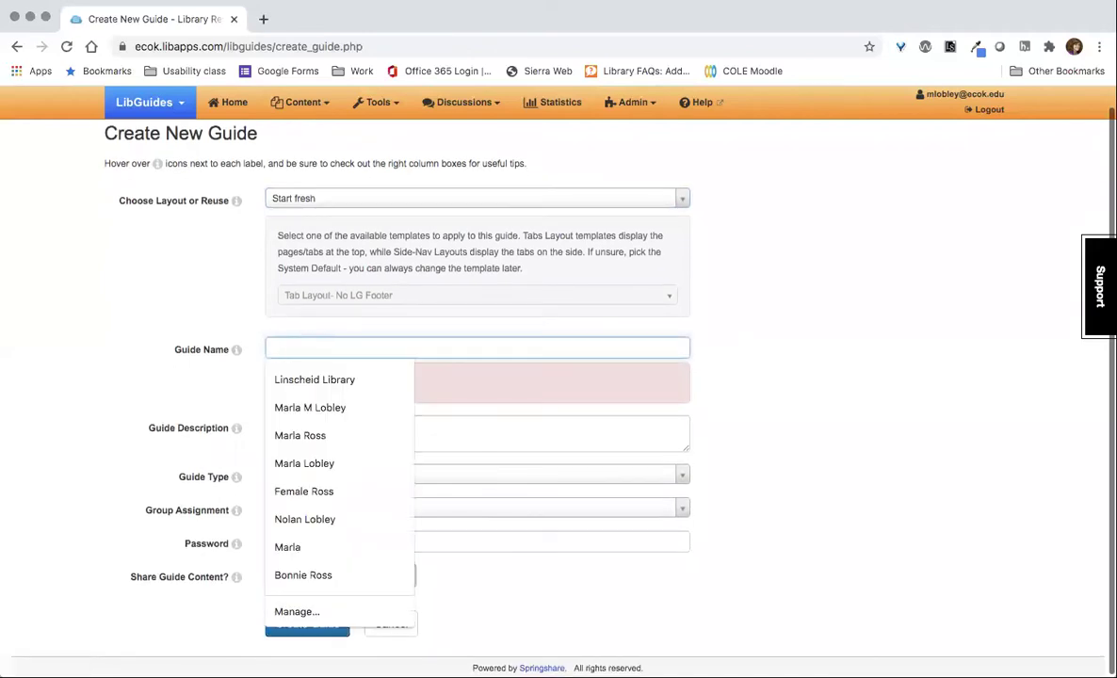
{"action": "type", "text": "Test"}
{"action": "left_click", "coordinate": [282, 623]}
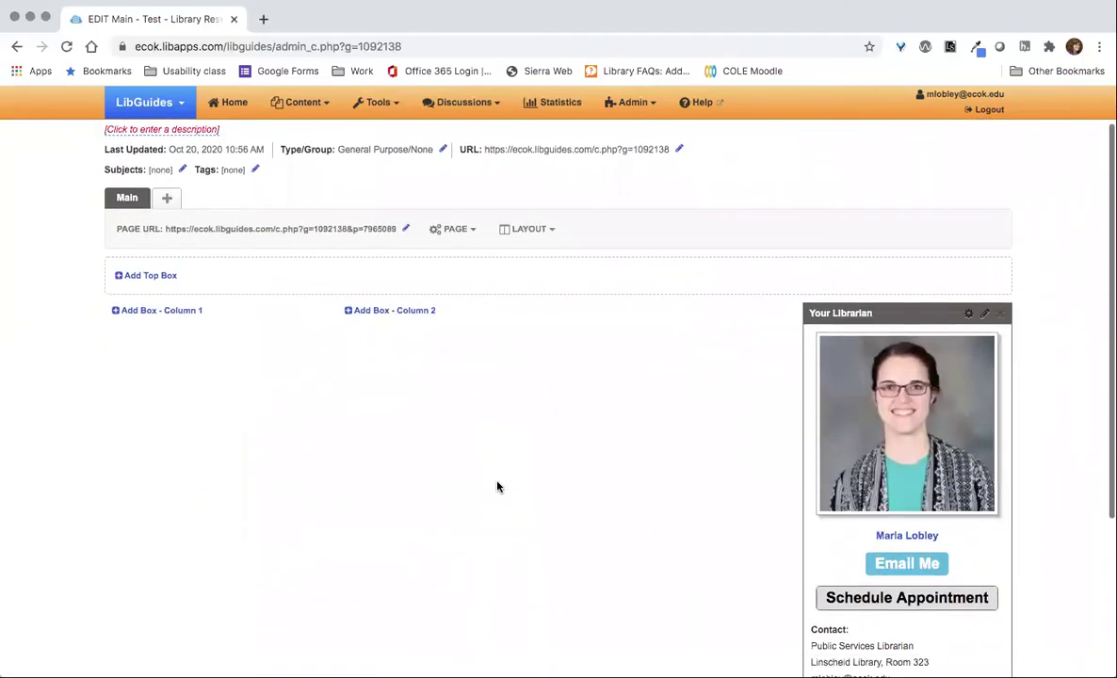
- Look over the new guide's Main page, including its column areas and the librarian profile box
{"action": "scroll", "coordinate": [498, 486], "scroll_direction": "down", "scroll_amount": 3}
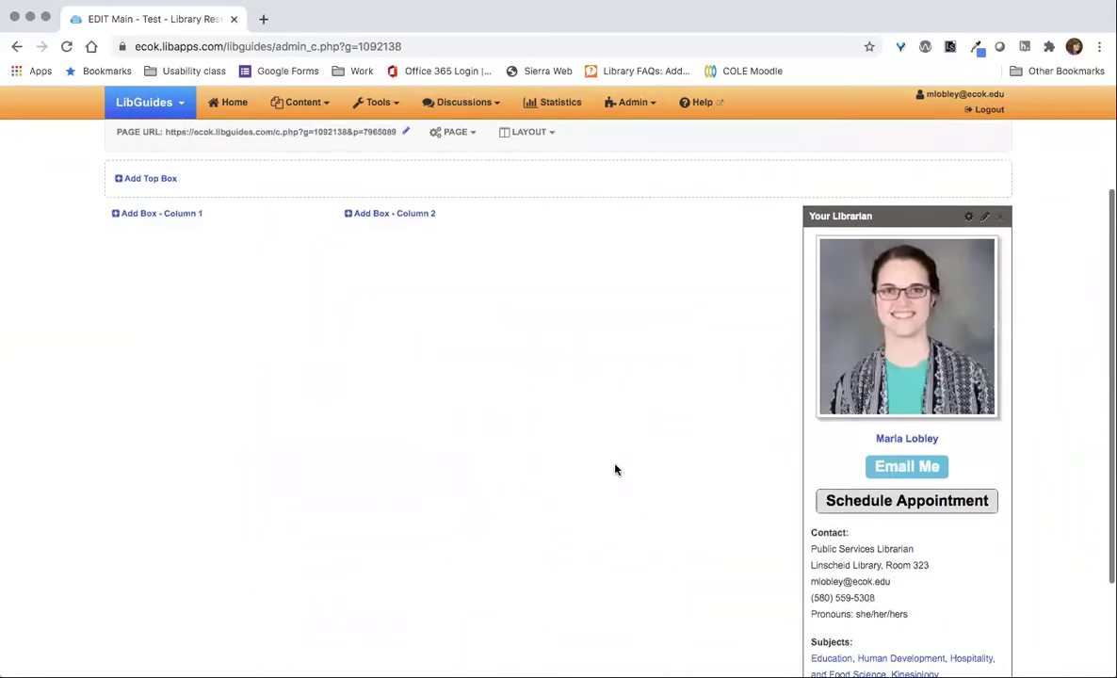
{"action": "scroll", "coordinate": [792, 413], "scroll_direction": "down", "scroll_amount": 1}
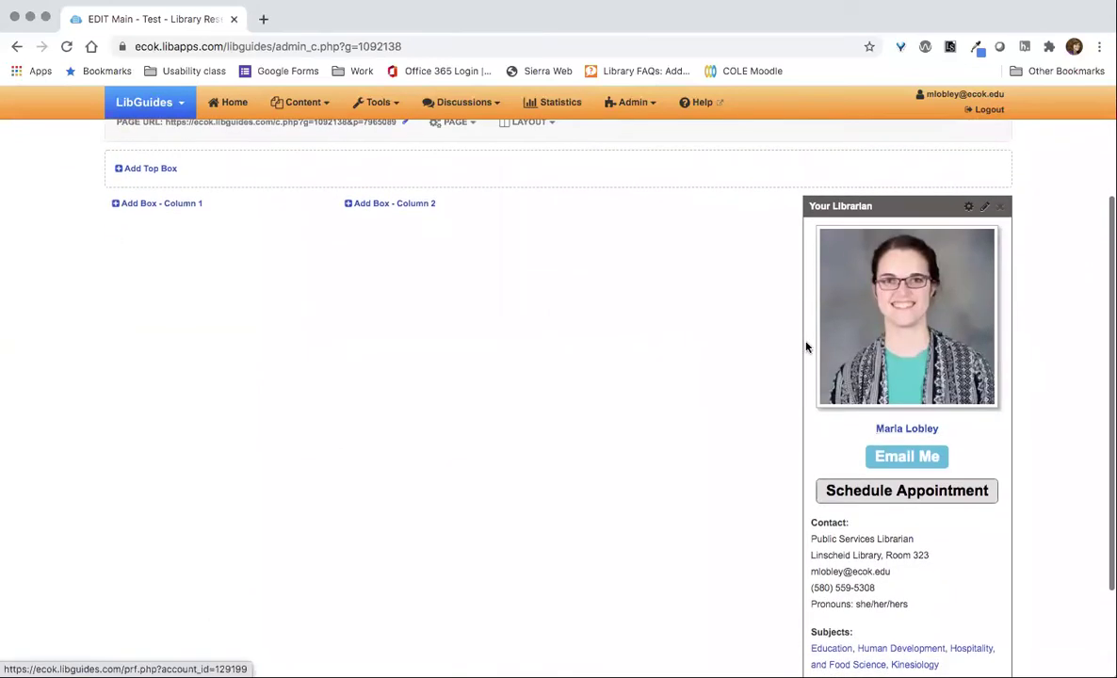
{"action": "scroll", "coordinate": [808, 433], "scroll_direction": "down", "scroll_amount": 1}
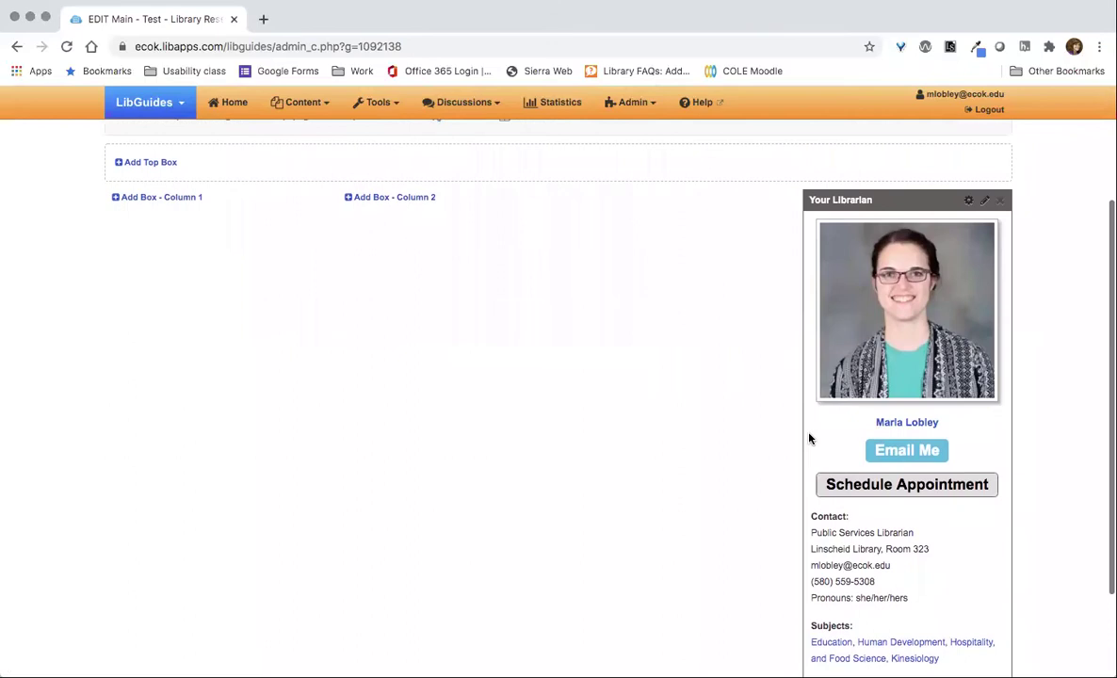
{"action": "scroll", "coordinate": [808, 438], "scroll_direction": "down", "scroll_amount": 2}
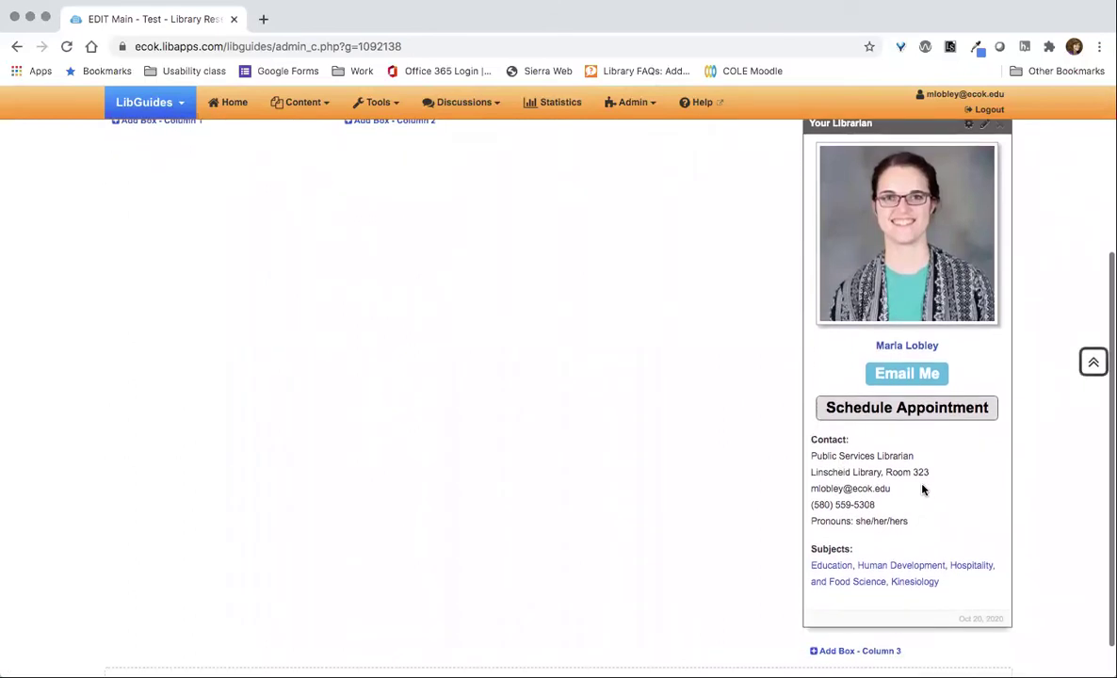
{"action": "scroll", "coordinate": [961, 475], "scroll_direction": "up", "scroll_amount": 1}
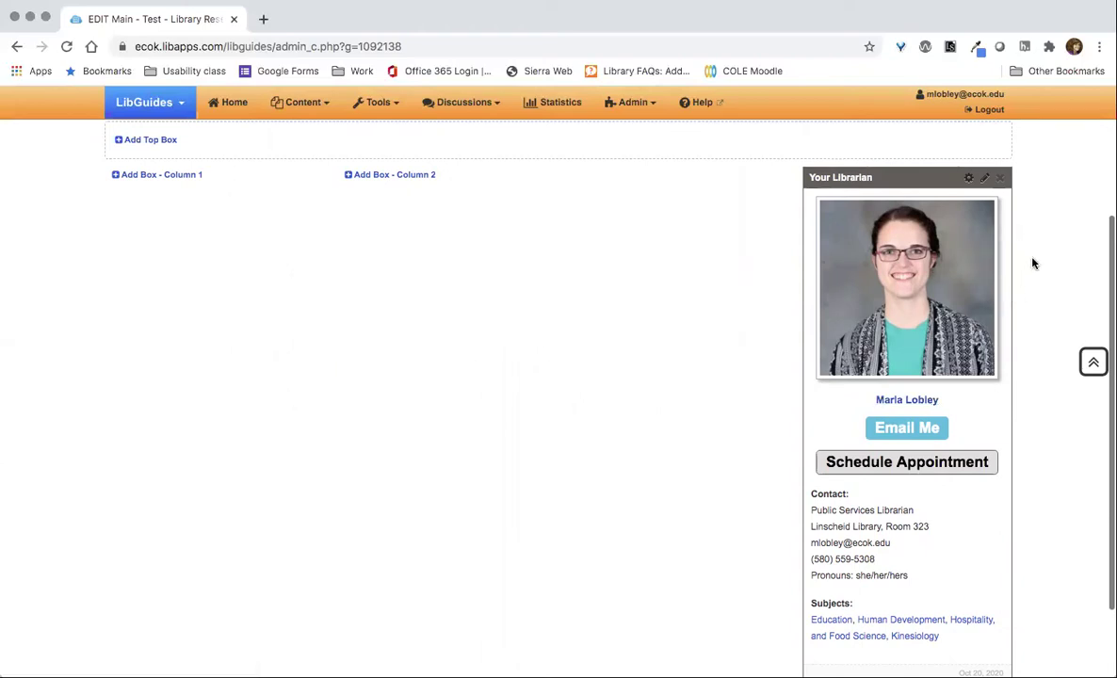
{"action": "scroll", "coordinate": [1033, 263], "scroll_direction": "up", "scroll_amount": 4}
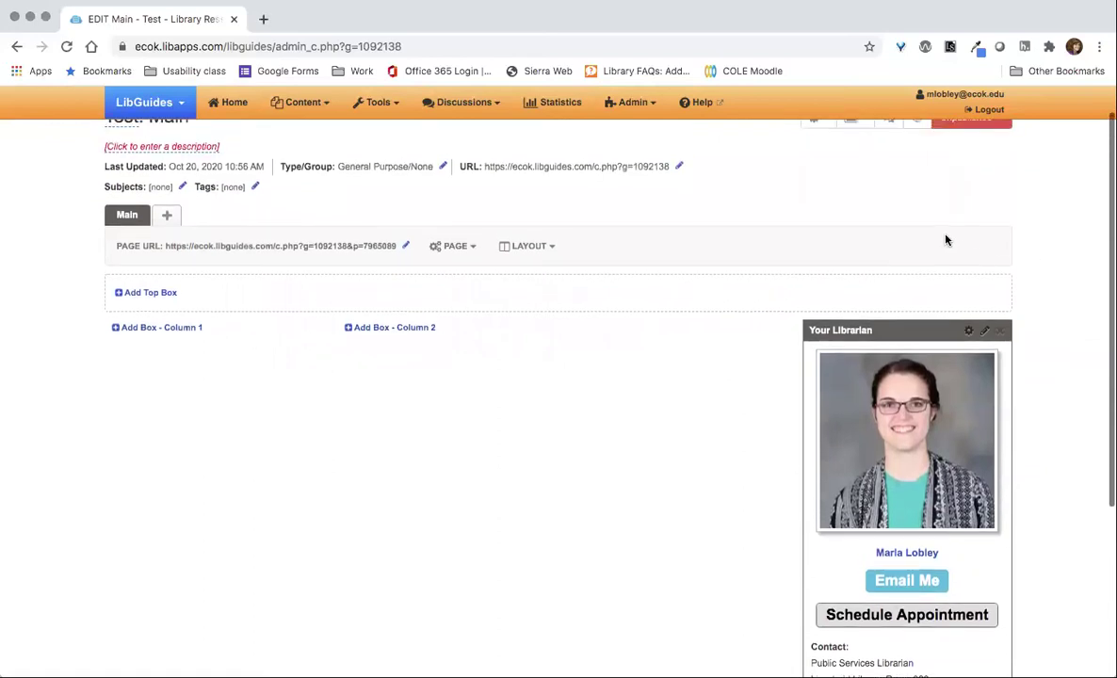
{"action": "scroll", "coordinate": [548, 262], "scroll_direction": "up", "scroll_amount": 1}
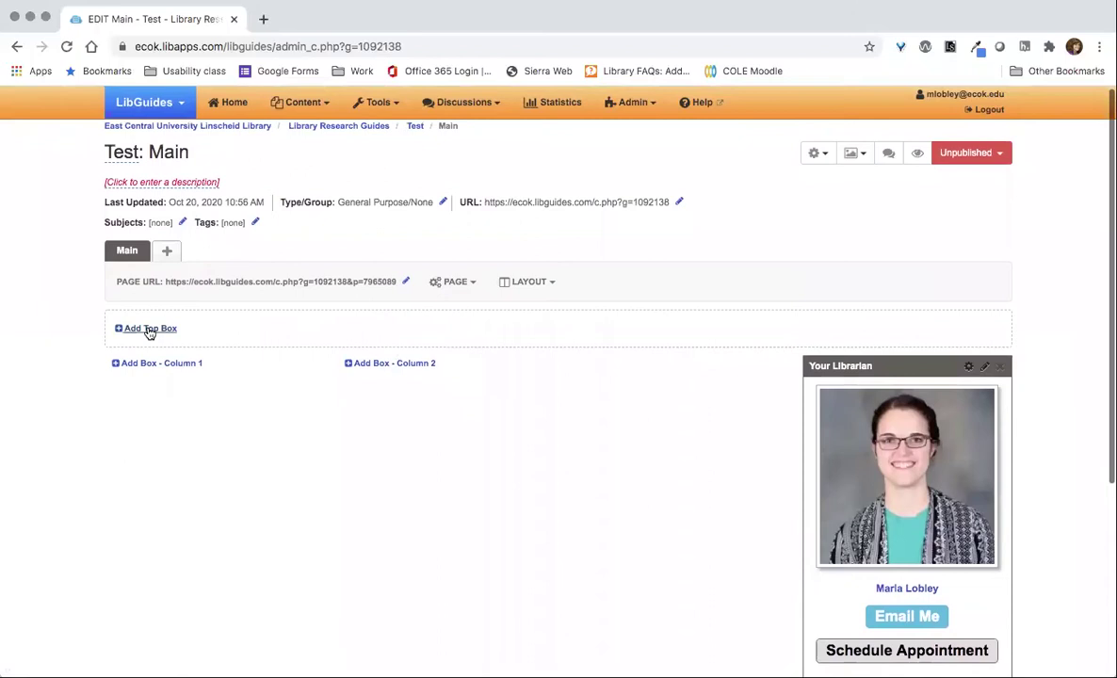
- Change the Main page's layout to two columns with 25 / 75 widths
{"action": "scroll", "coordinate": [555, 278], "scroll_direction": "down", "scroll_amount": 1}
{"action": "left_click", "coordinate": [535, 279]}
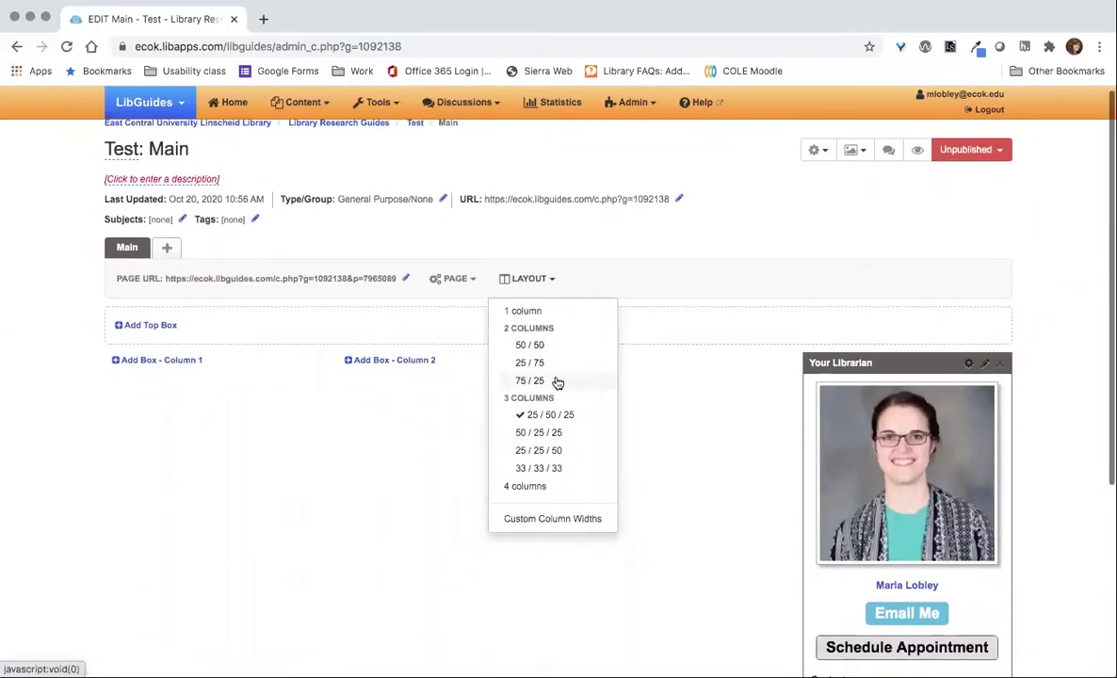
{"action": "scroll", "coordinate": [558, 384], "scroll_direction": "up", "scroll_amount": 1}
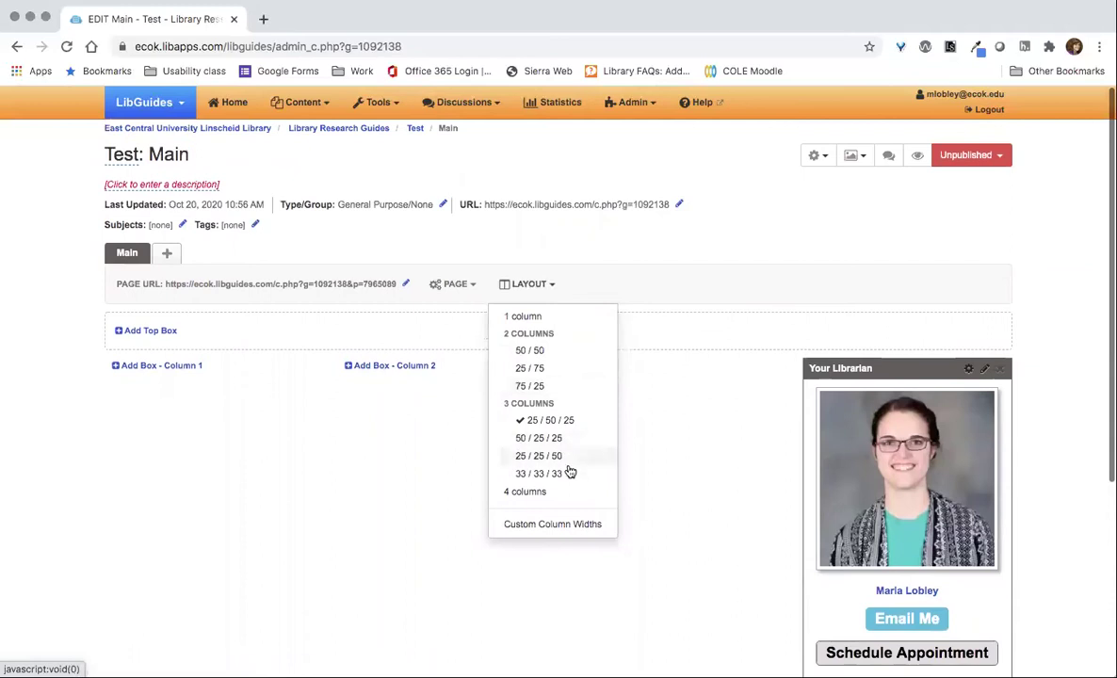
{"action": "scroll", "coordinate": [541, 396], "scroll_direction": "down", "scroll_amount": 1}
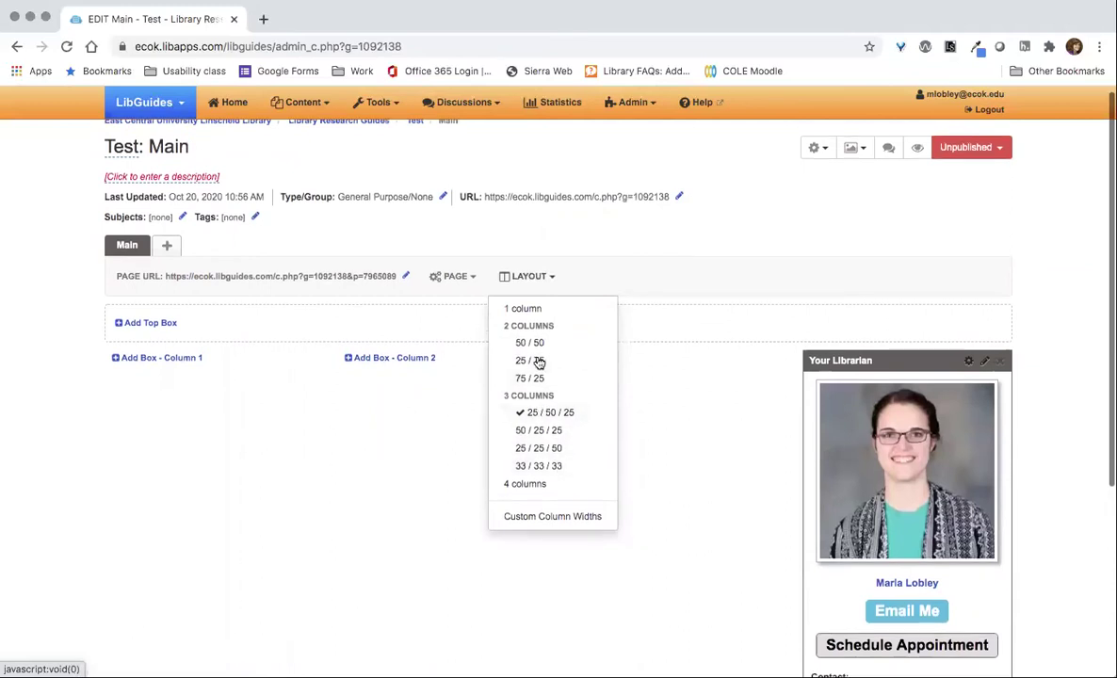
{"action": "left_click", "coordinate": [541, 363]}
{"action": "scroll", "coordinate": [546, 349], "scroll_direction": "down", "scroll_amount": 1}
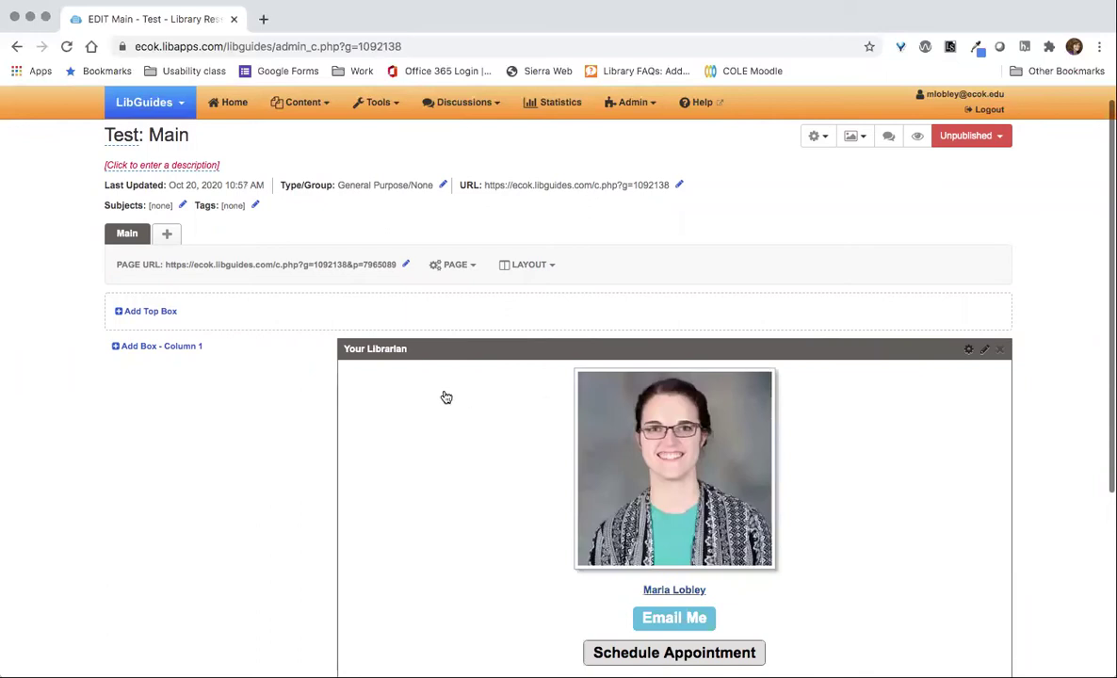
- Move the Your Librarian box from column 2 to column 1 of the Main page
{"action": "left_click", "coordinate": [464, 268]}
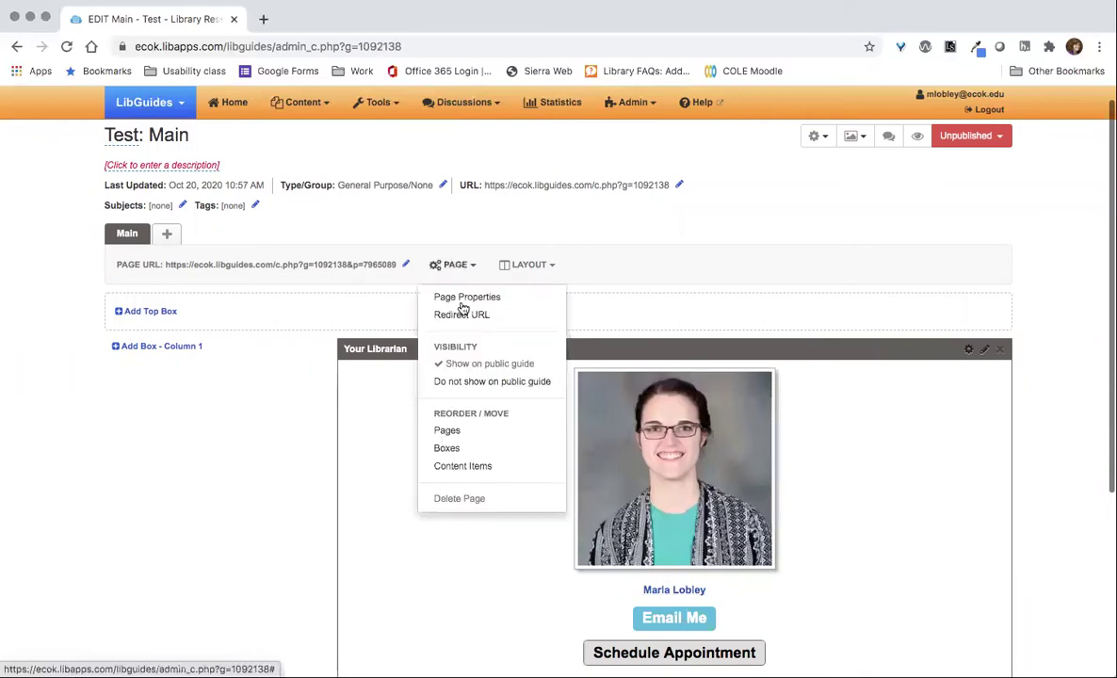
{"action": "left_click", "coordinate": [448, 449]}
{"action": "left_click_drag", "start_coordinate": [538, 283], "coordinate": [446, 279]}
{"action": "left_click", "coordinate": [249, 576]}
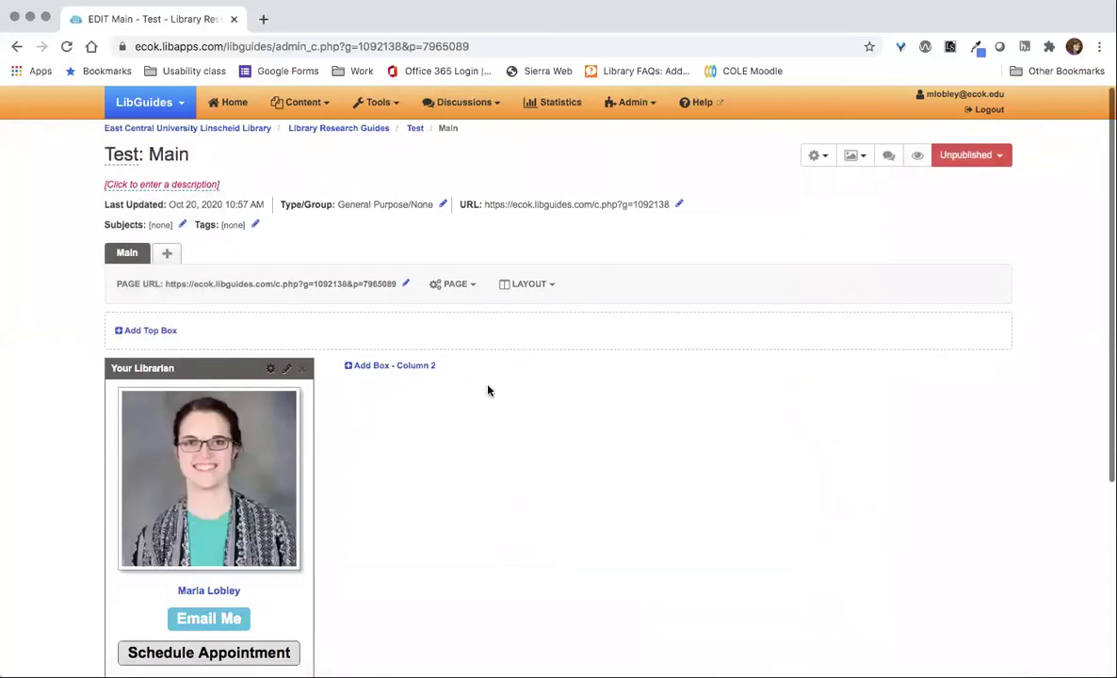
- Start a new column 2 box named Test and look through the available box types
{"action": "left_click", "coordinate": [403, 366]}
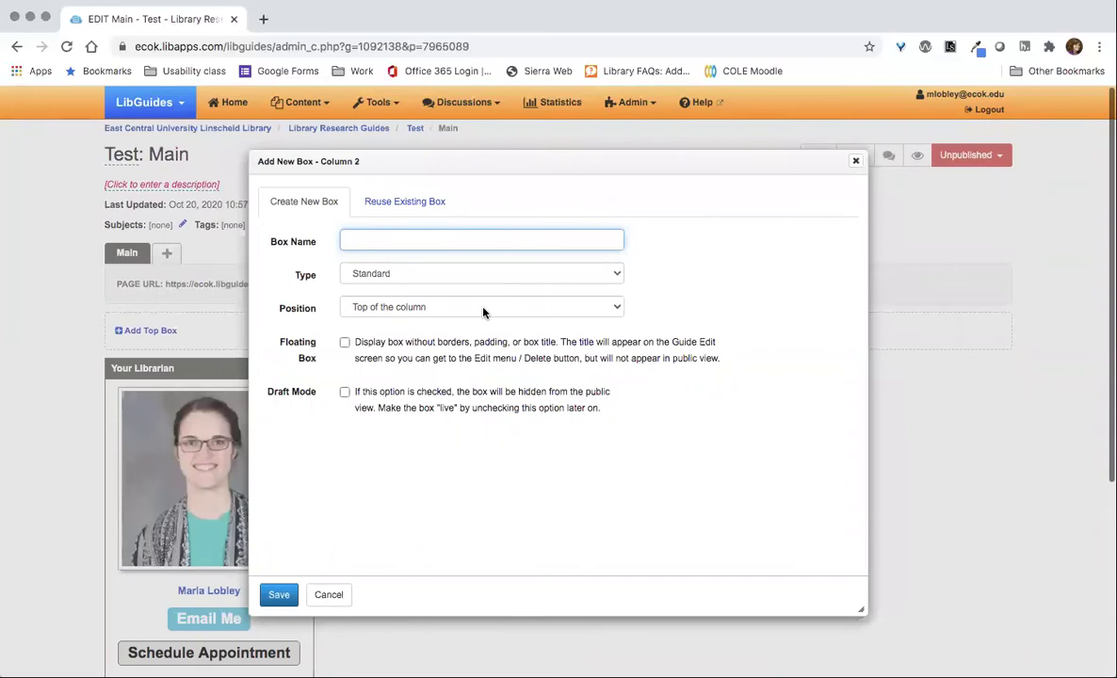
{"action": "type", "text": "Test"}
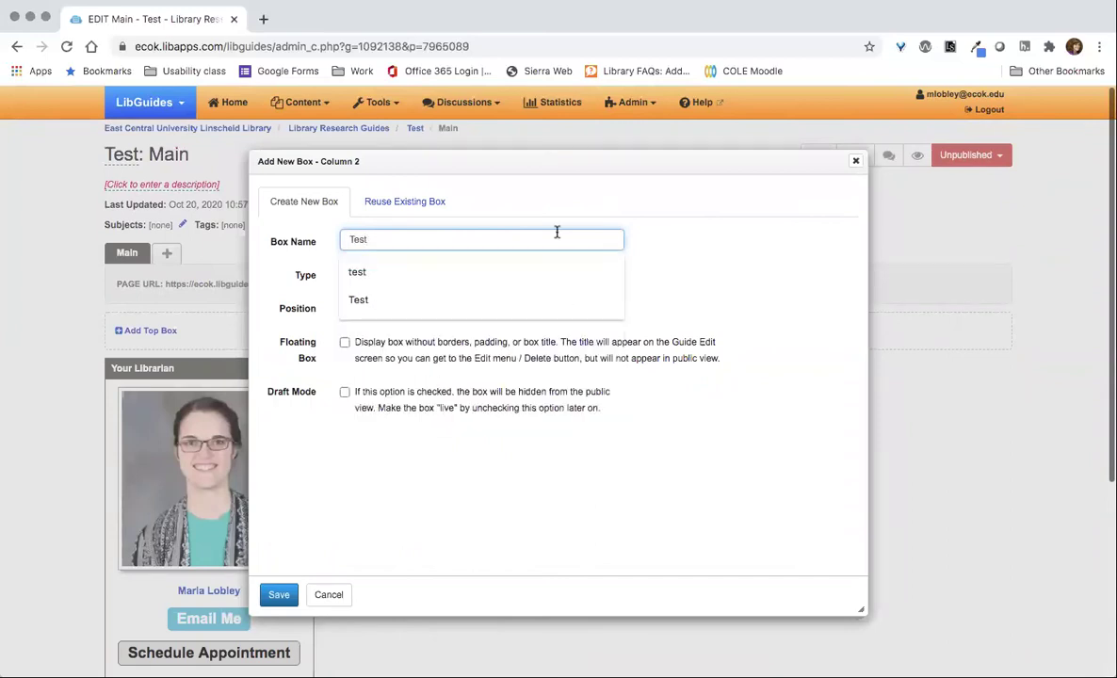
{"action": "left_click", "coordinate": [647, 259]}
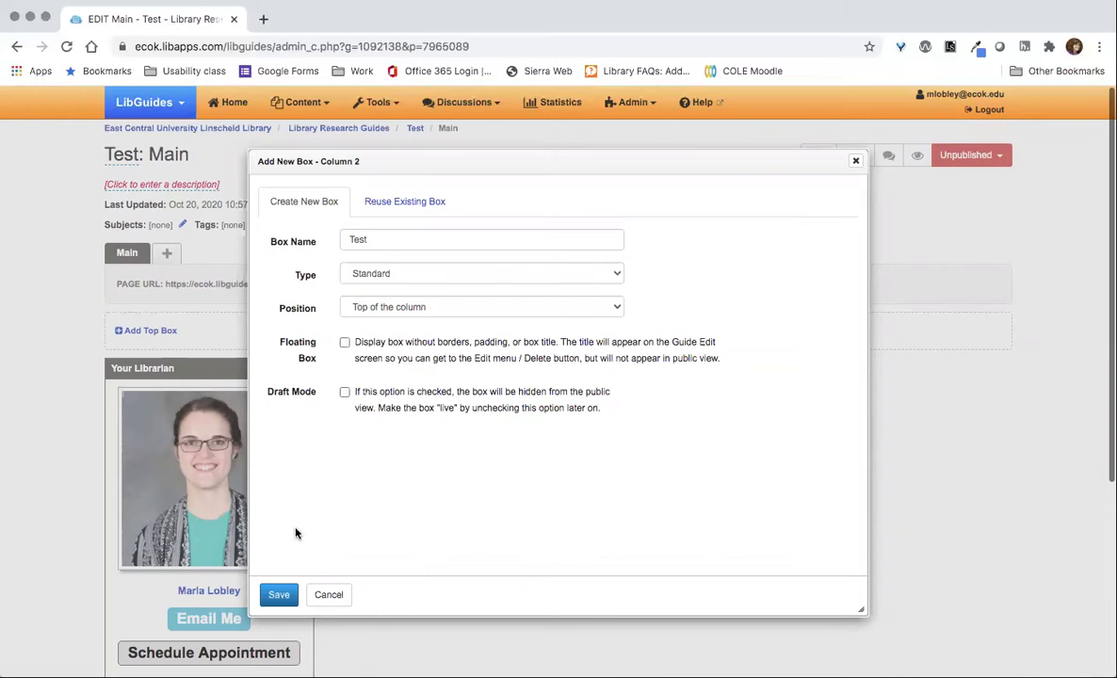
{"action": "left_click", "coordinate": [383, 280]}
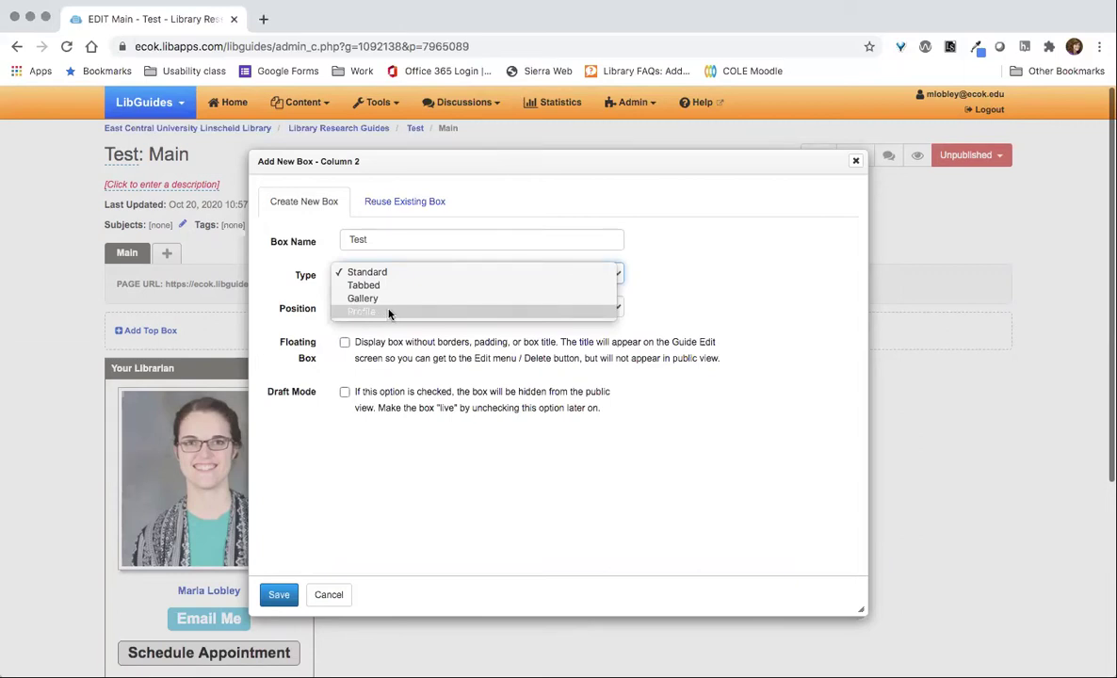
{"action": "left_click", "coordinate": [403, 203]}
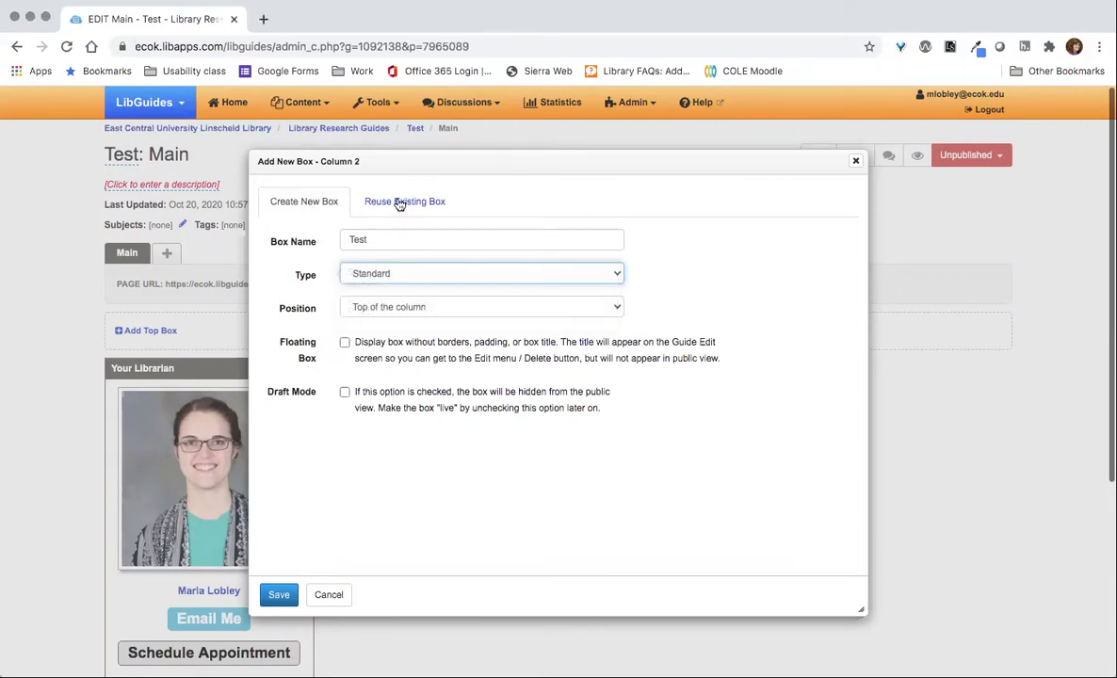
- Switch to reusing an existing box and search for "reus" to select the Reusable Content guide as its source
{"action": "left_click", "coordinate": [402, 202]}
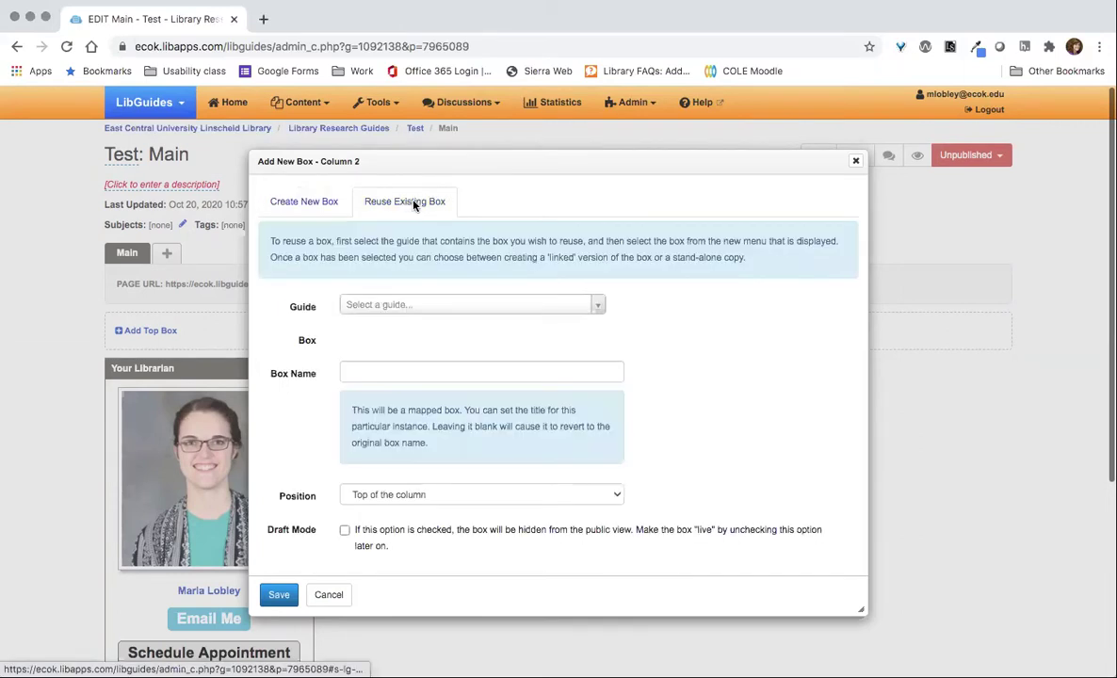
{"action": "left_click", "coordinate": [388, 307]}
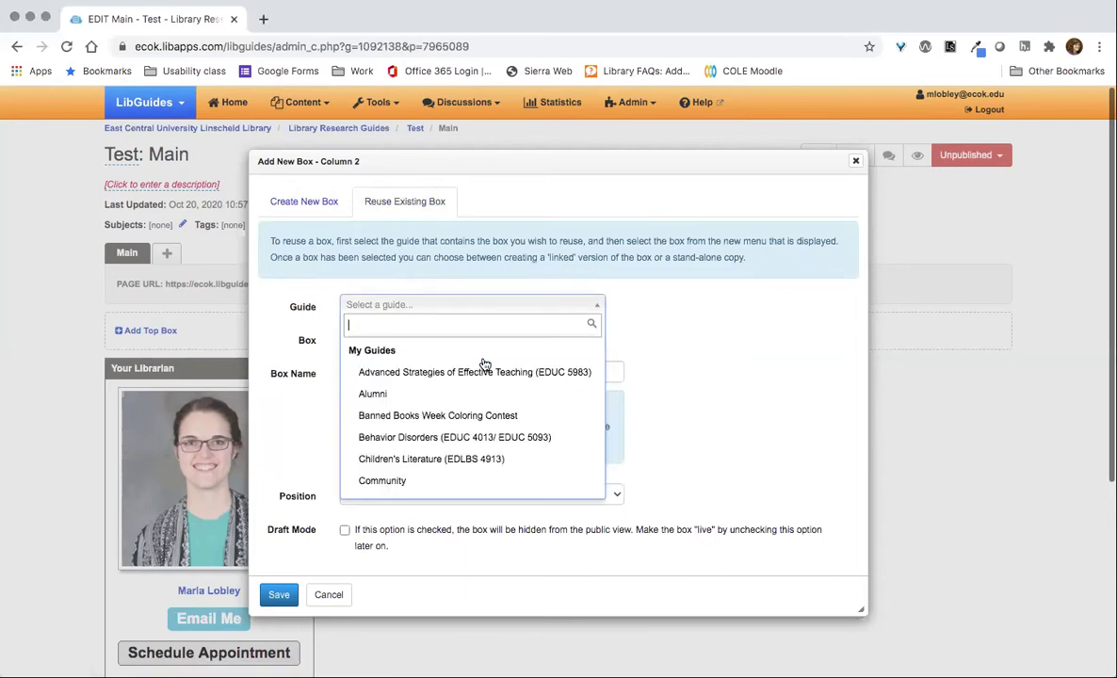
{"action": "scroll", "coordinate": [484, 363], "scroll_direction": "down", "scroll_amount": 1}
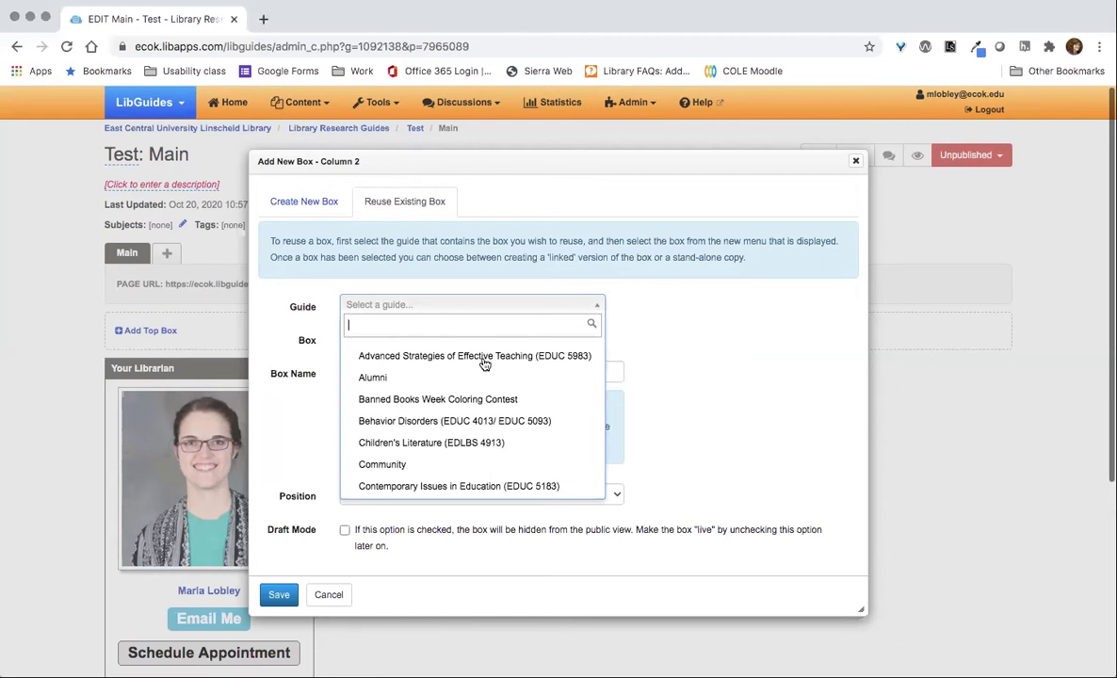
{"action": "scroll", "coordinate": [484, 395], "scroll_direction": "down", "scroll_amount": 3}
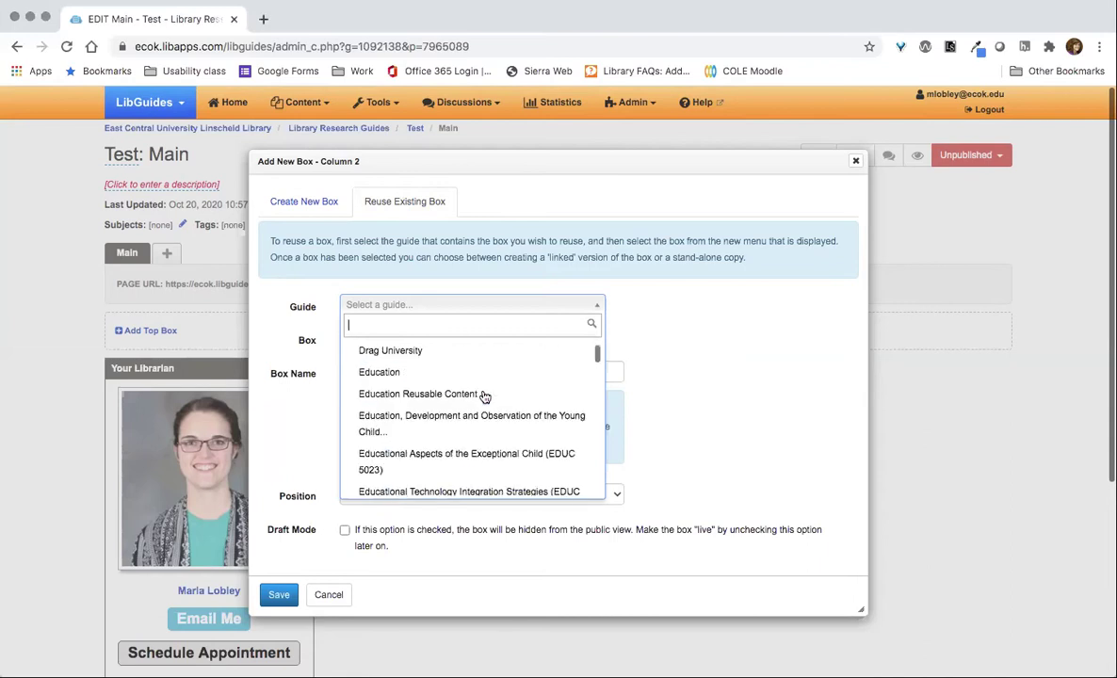
{"action": "scroll", "coordinate": [484, 396], "scroll_direction": "down", "scroll_amount": 2}
{"action": "type", "text": "reus"}
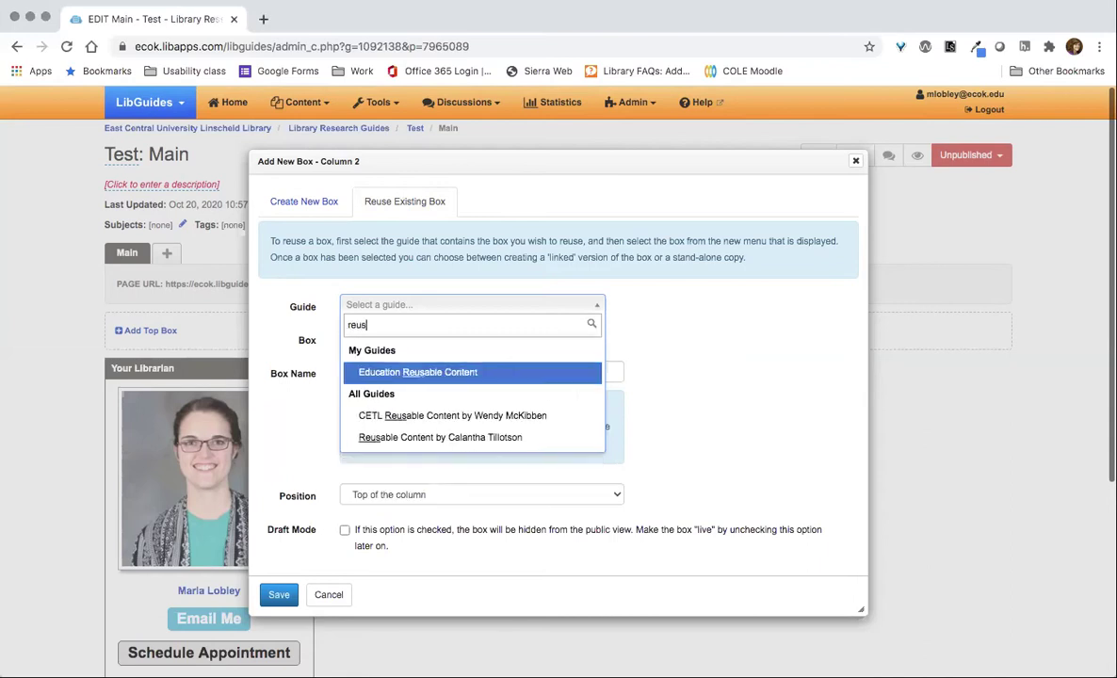
{"action": "left_click", "coordinate": [437, 437]}
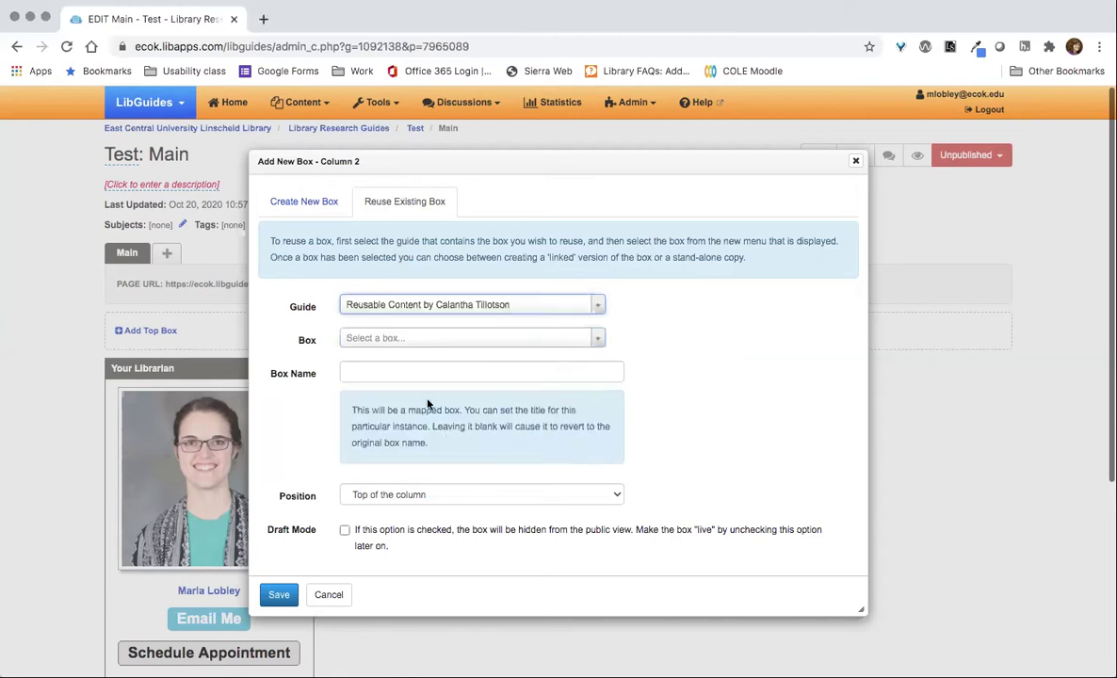
- Choose the Current Hours box from the source guide and save it in column 2 as a mapped box without a custom name
{"action": "left_click", "coordinate": [446, 339]}
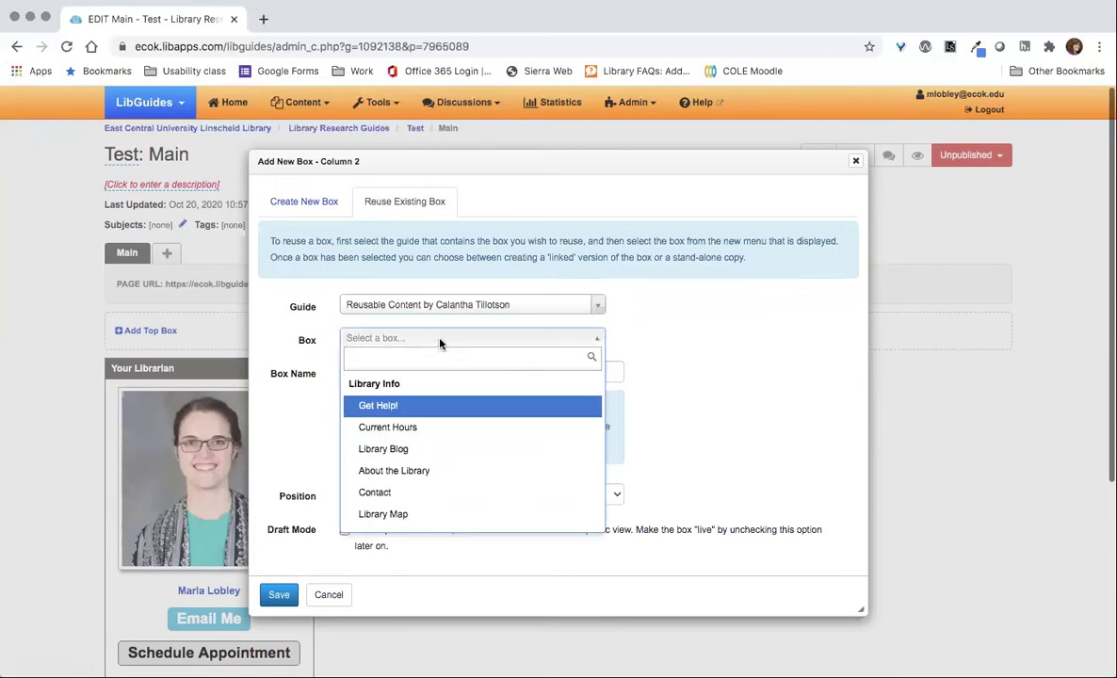
{"action": "left_click", "coordinate": [412, 428]}
{"action": "left_click", "coordinate": [323, 372]}
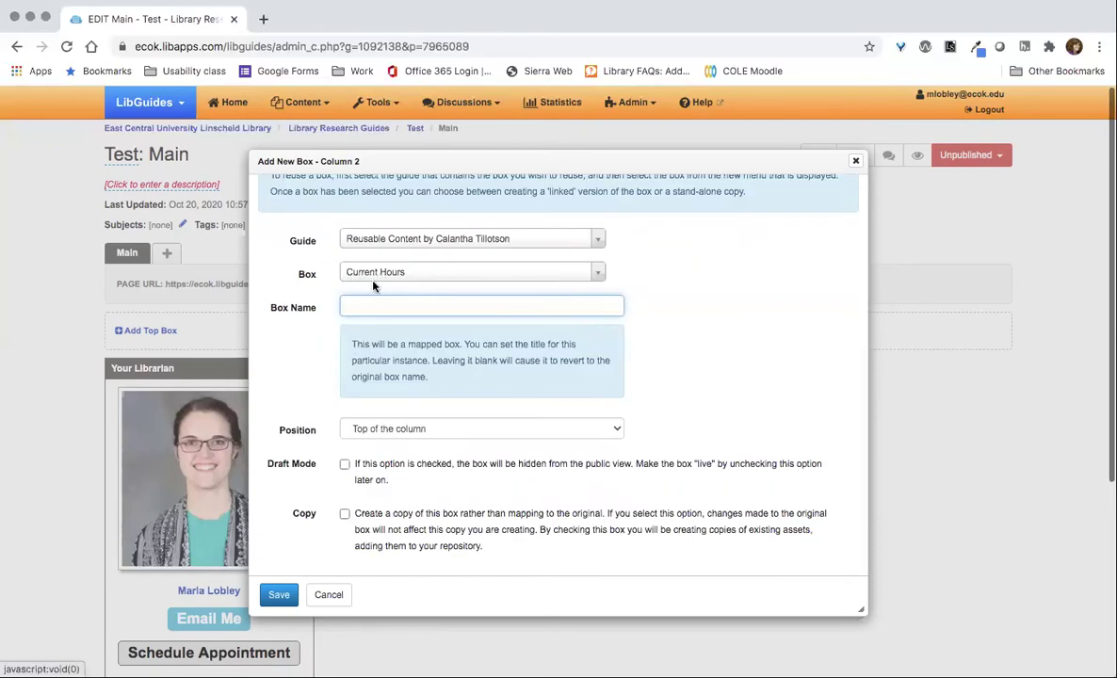
{"action": "scroll", "coordinate": [317, 484], "scroll_direction": "up", "scroll_amount": 1}
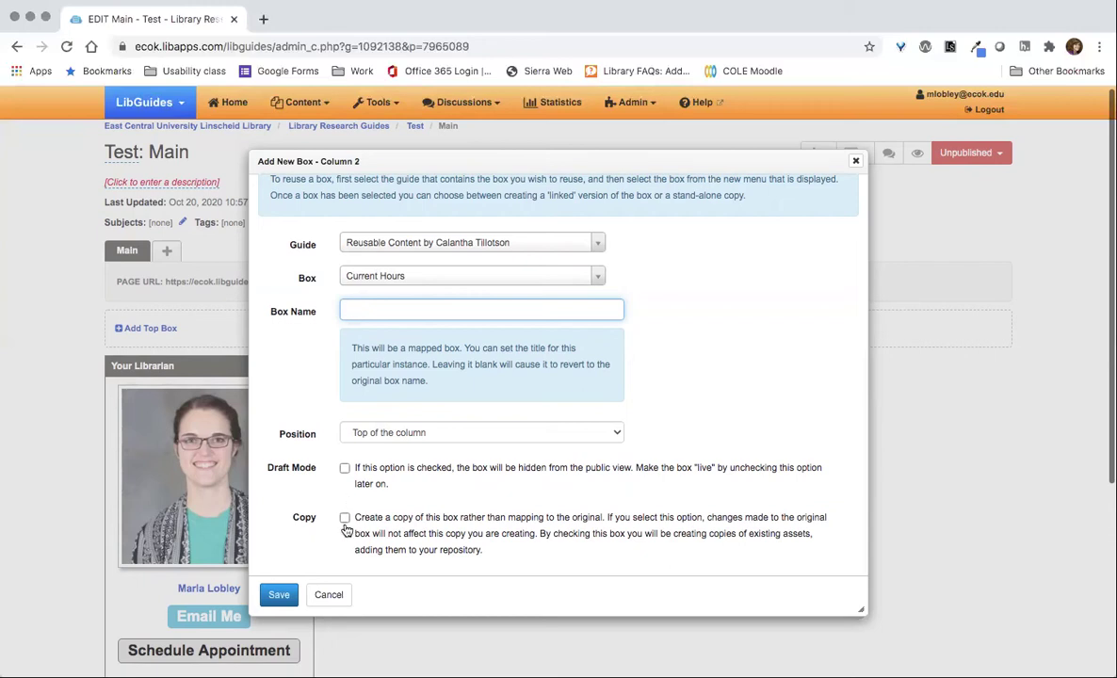
{"action": "left_click", "coordinate": [277, 595]}
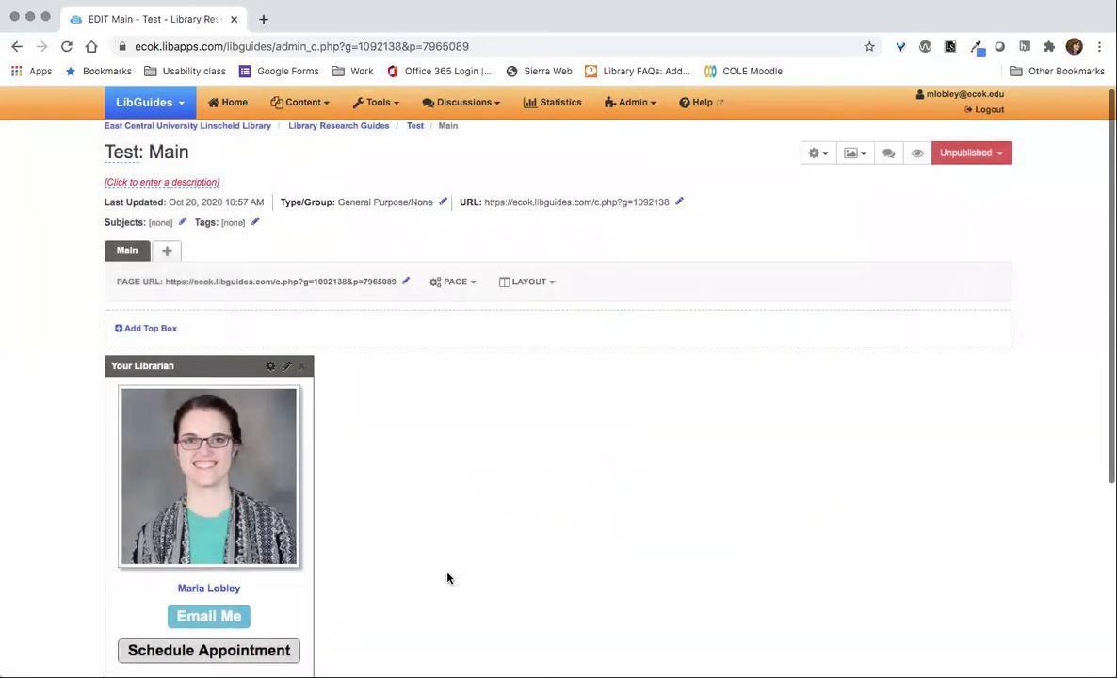
- Examine the mapping information of the Current Hours box to see where its original is located
{"action": "scroll", "coordinate": [416, 524], "scroll_direction": "down", "scroll_amount": 2}
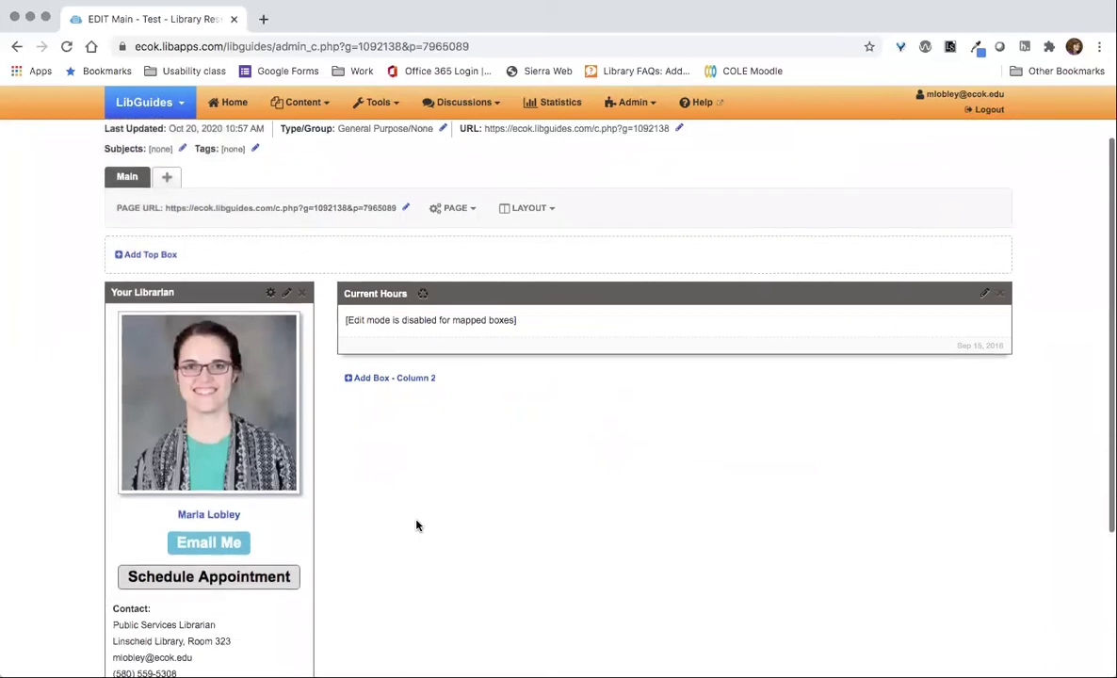
{"action": "scroll", "coordinate": [417, 524], "scroll_direction": "down", "scroll_amount": 1}
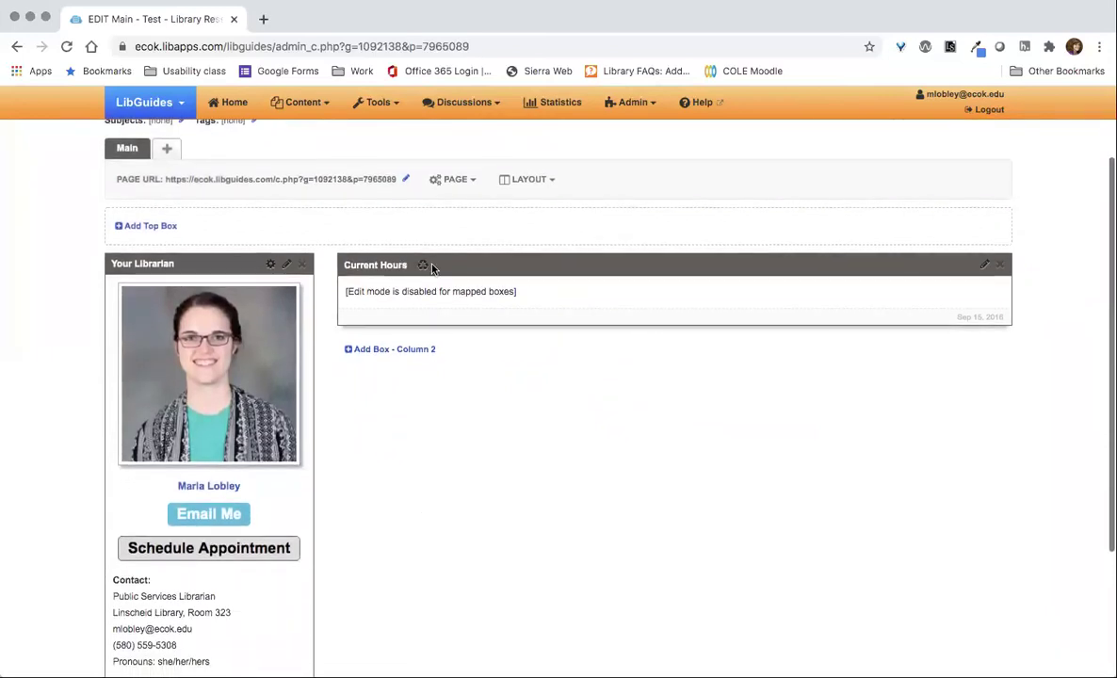
{"action": "scroll", "coordinate": [431, 268], "scroll_direction": "up", "scroll_amount": 3}
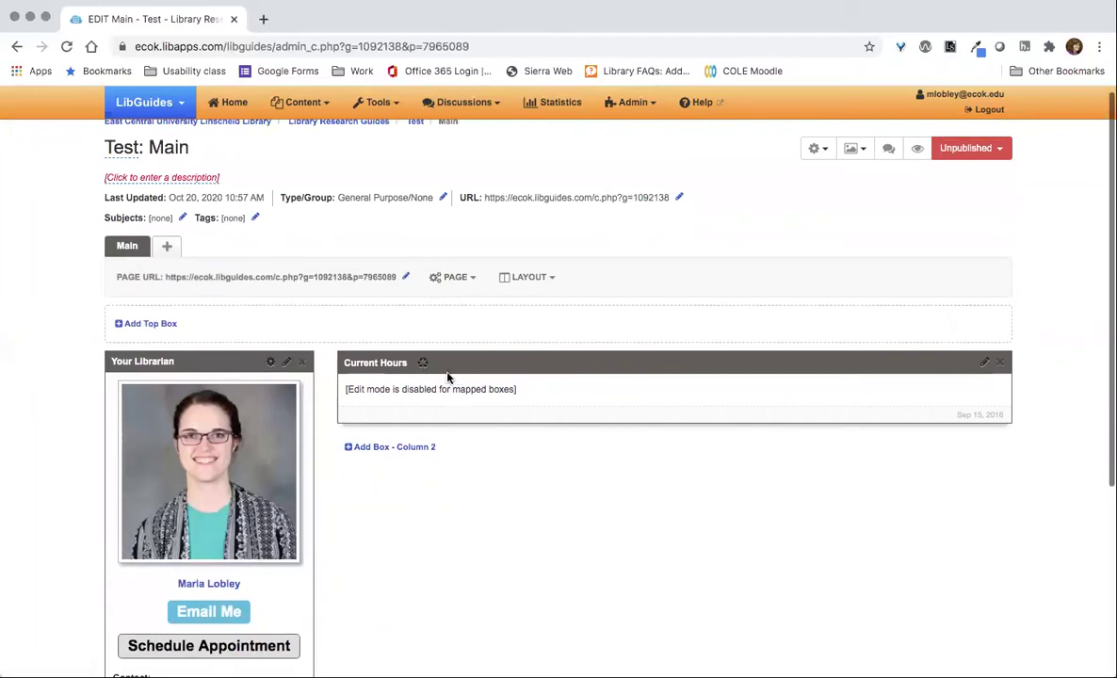
{"action": "left_click", "coordinate": [423, 362]}
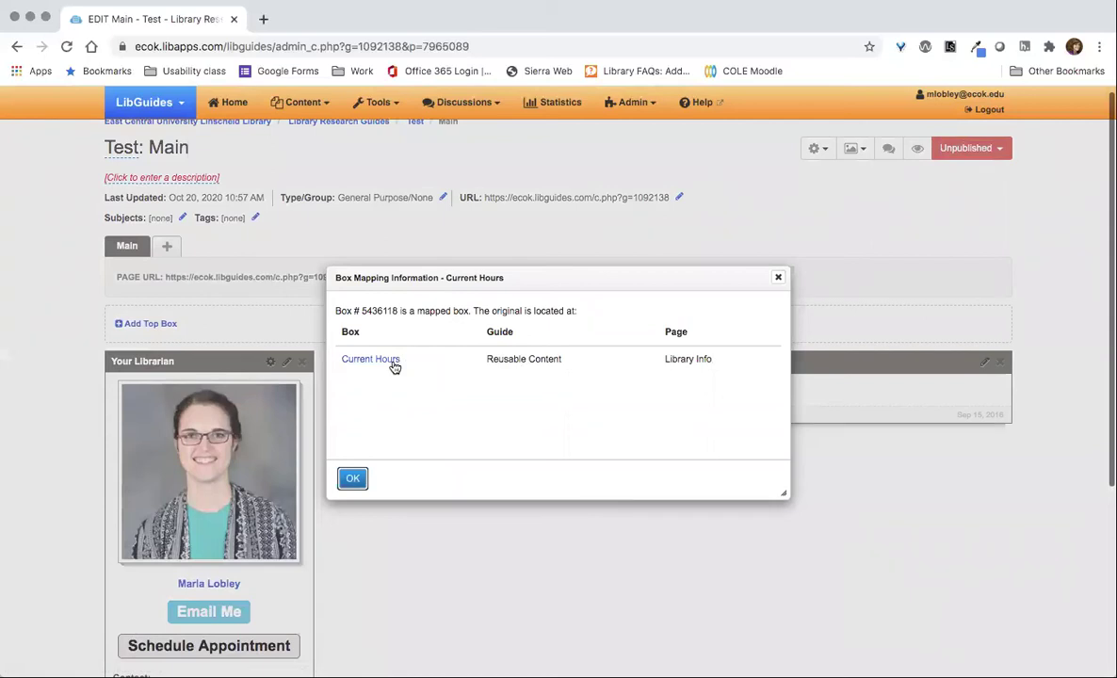
{"action": "left_click", "coordinate": [354, 478]}
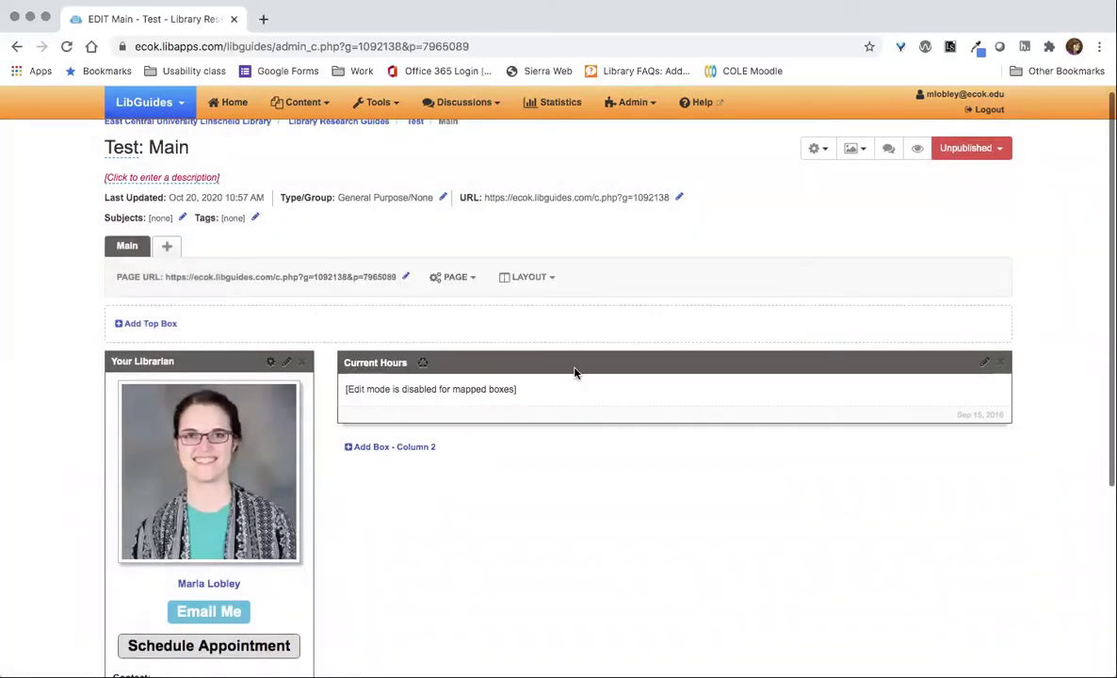
- Preview the Main page of the guide, look over both columns, and close the preview
{"action": "left_click", "coordinate": [918, 153]}
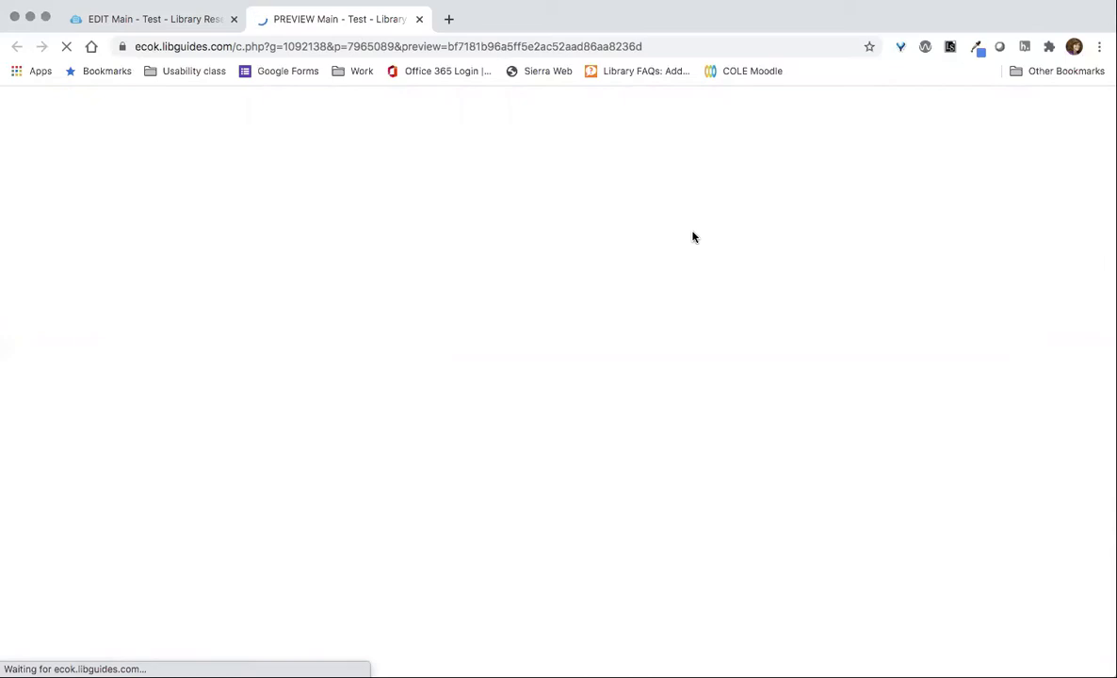
{"action": "scroll", "coordinate": [692, 238], "scroll_direction": "down", "scroll_amount": 1}
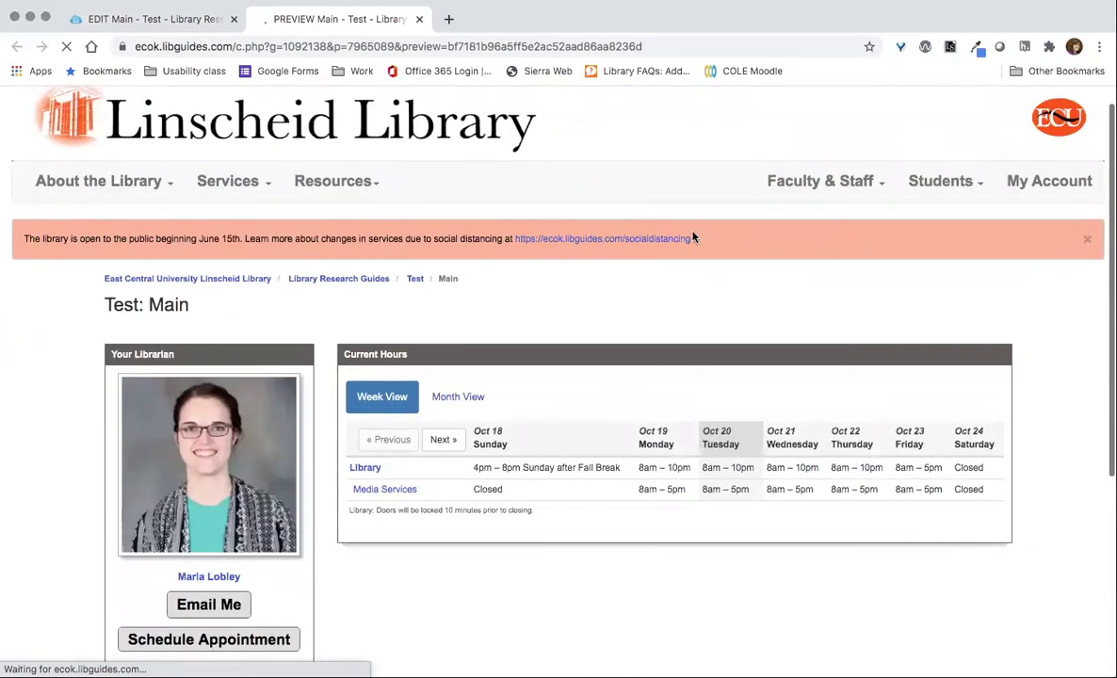
{"action": "scroll", "coordinate": [692, 237], "scroll_direction": "down", "scroll_amount": 3}
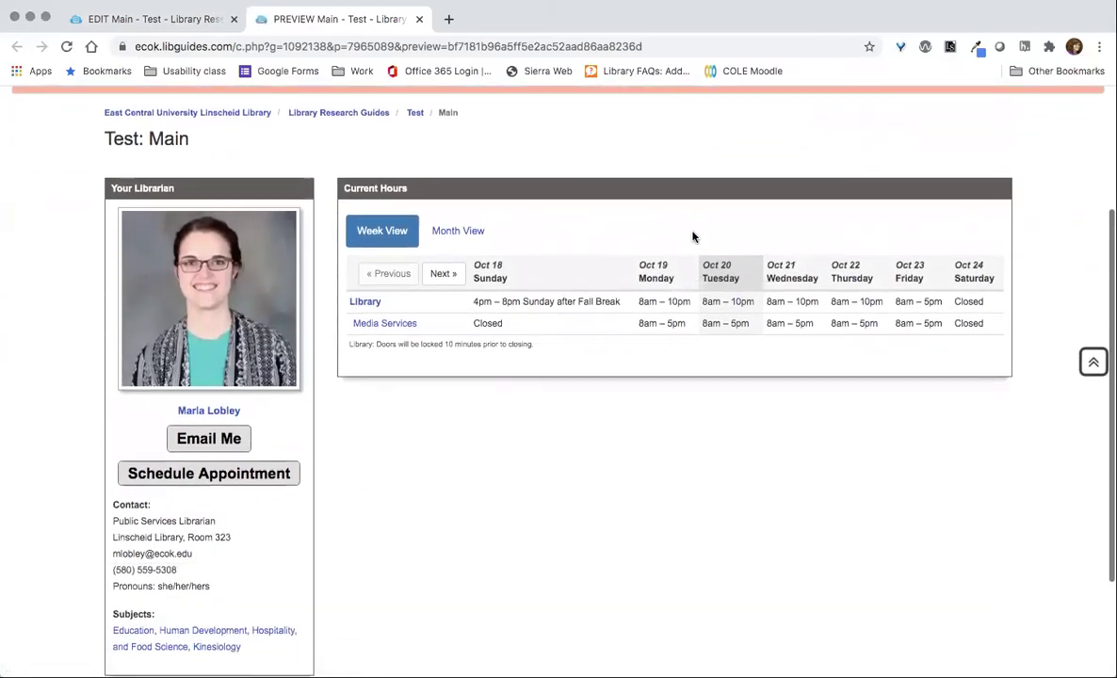
{"action": "scroll", "coordinate": [638, 218], "scroll_direction": "up", "scroll_amount": 4}
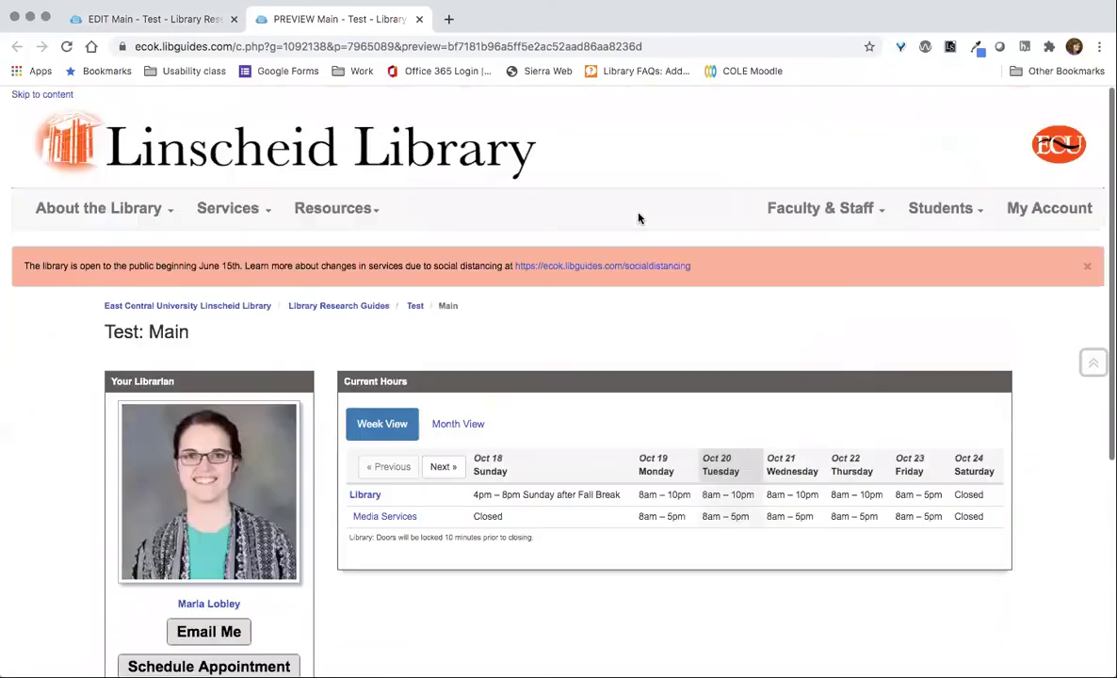
{"action": "left_click", "coordinate": [420, 19]}
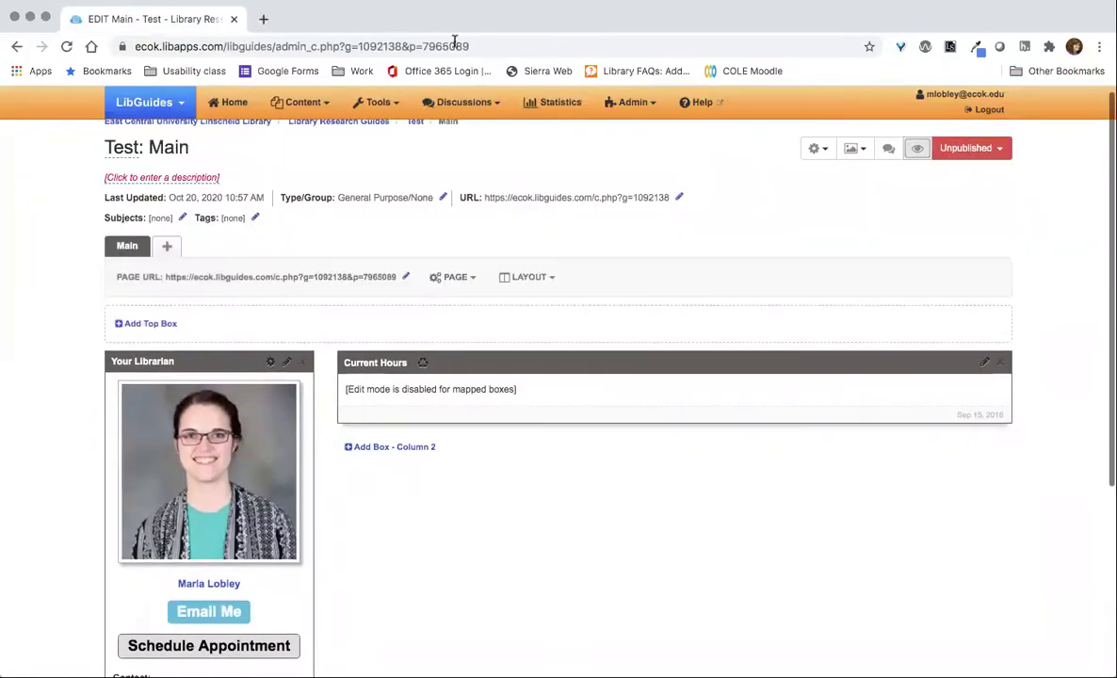
- Add a new Standard box named Test at the bottom of column 2
{"action": "left_click", "coordinate": [370, 449]}
{"action": "left_click", "coordinate": [398, 237]}
{"action": "type", "text": "Te"}
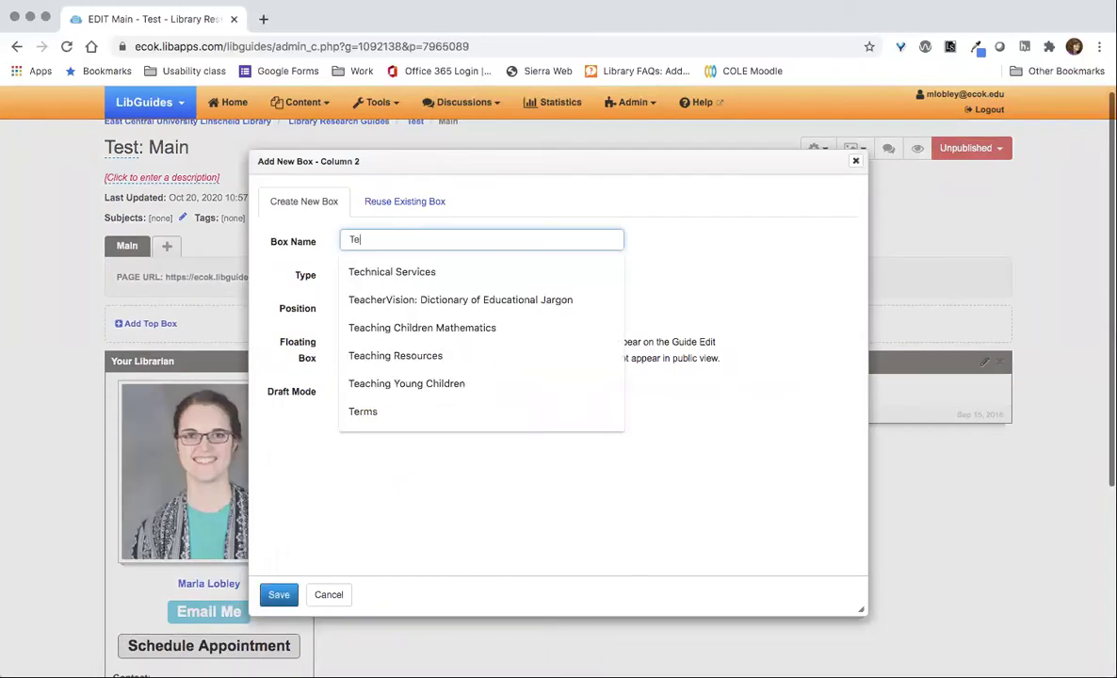
{"action": "type", "text": "st"}
{"action": "left_click", "coordinate": [279, 595]}
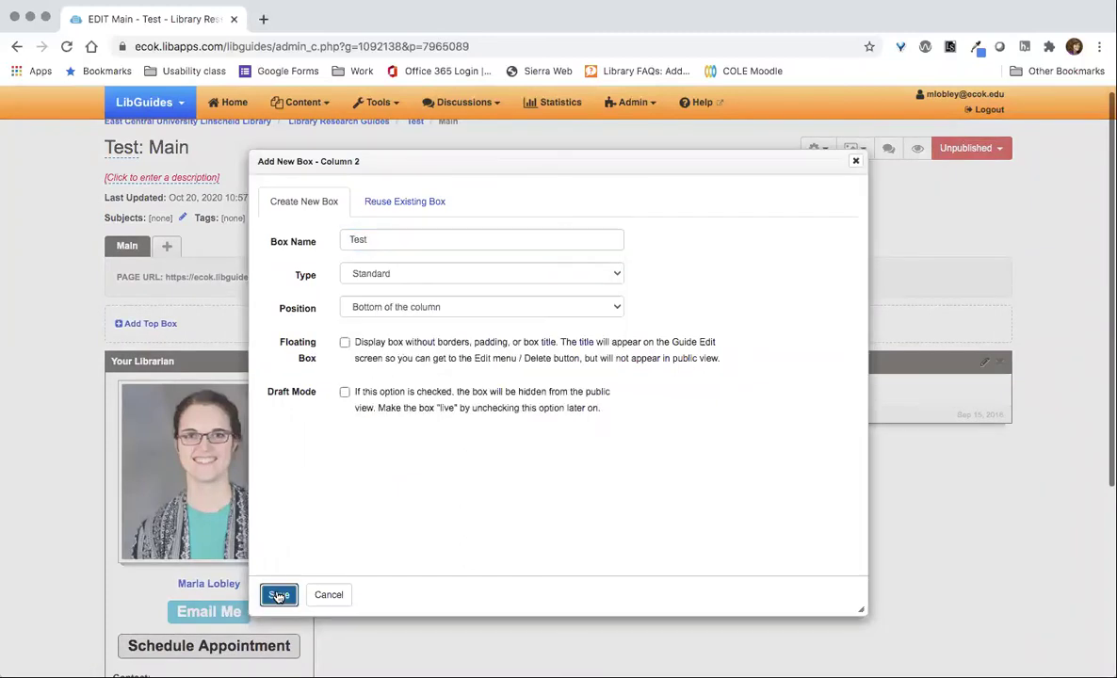
- Add a Rich Text / HTML item with the text "asdfasdfasdf" to the Test box and save it
{"action": "scroll", "coordinate": [461, 504], "scroll_direction": "down", "scroll_amount": 2}
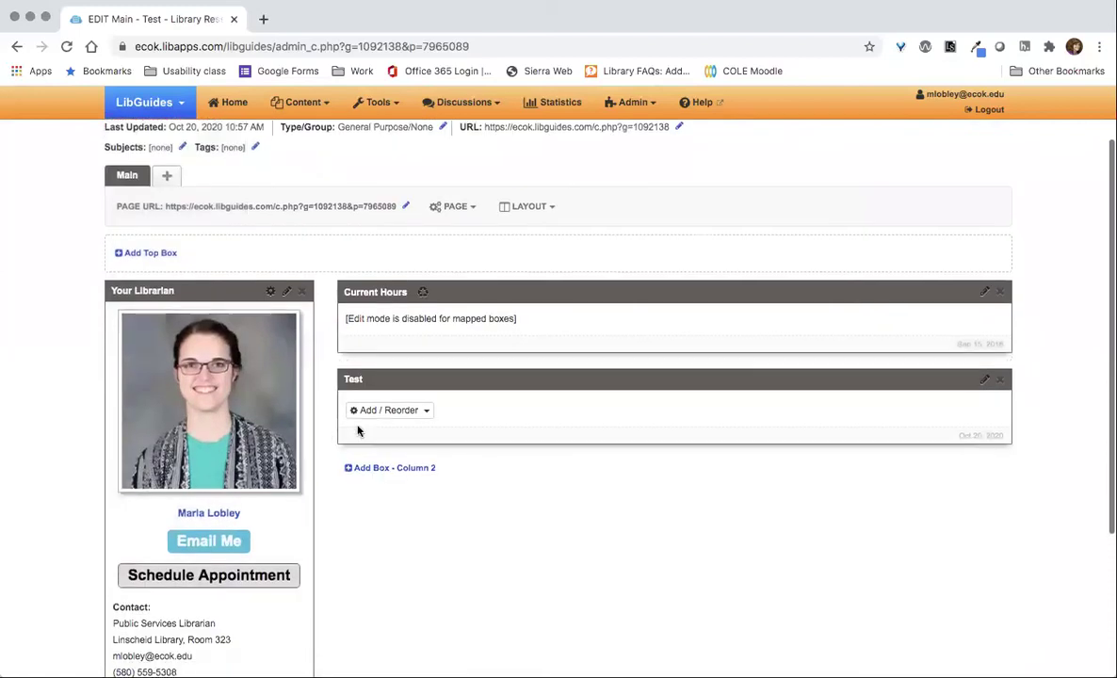
{"action": "left_click", "coordinate": [425, 410]}
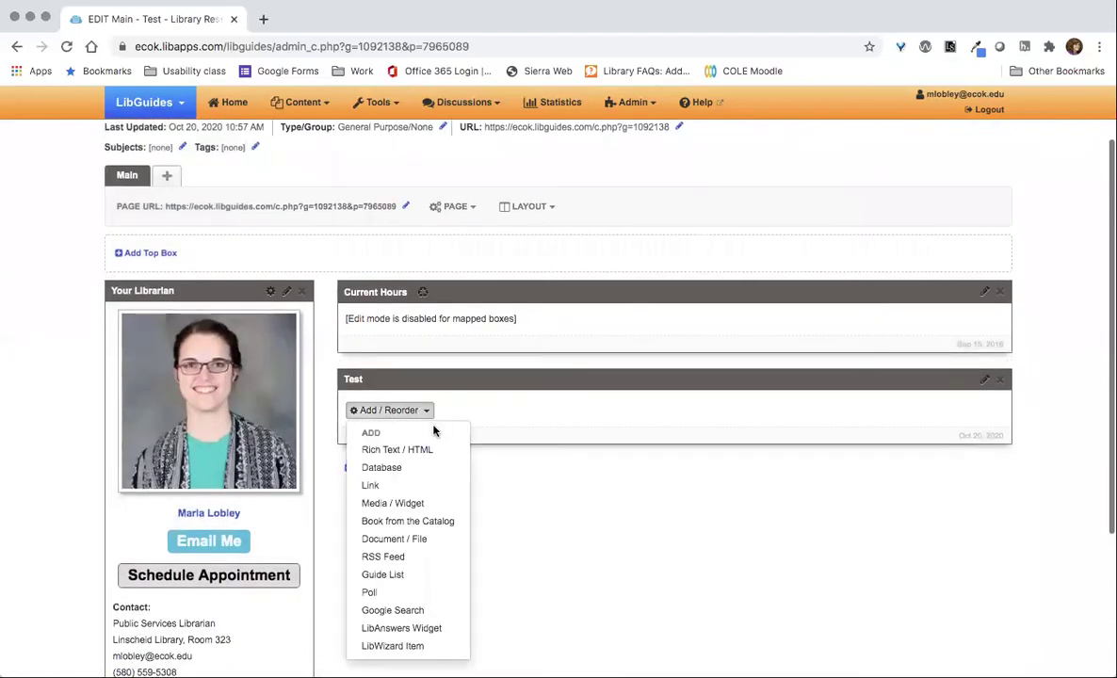
{"action": "scroll", "coordinate": [433, 430], "scroll_direction": "down", "scroll_amount": 2}
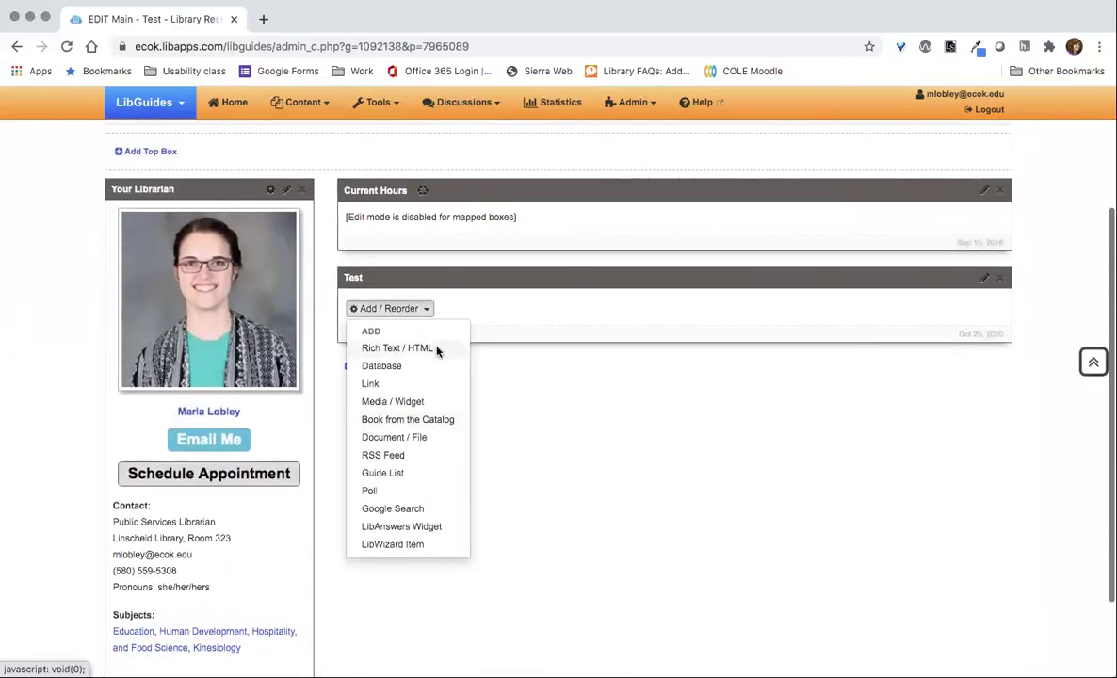
{"action": "left_click", "coordinate": [433, 348]}
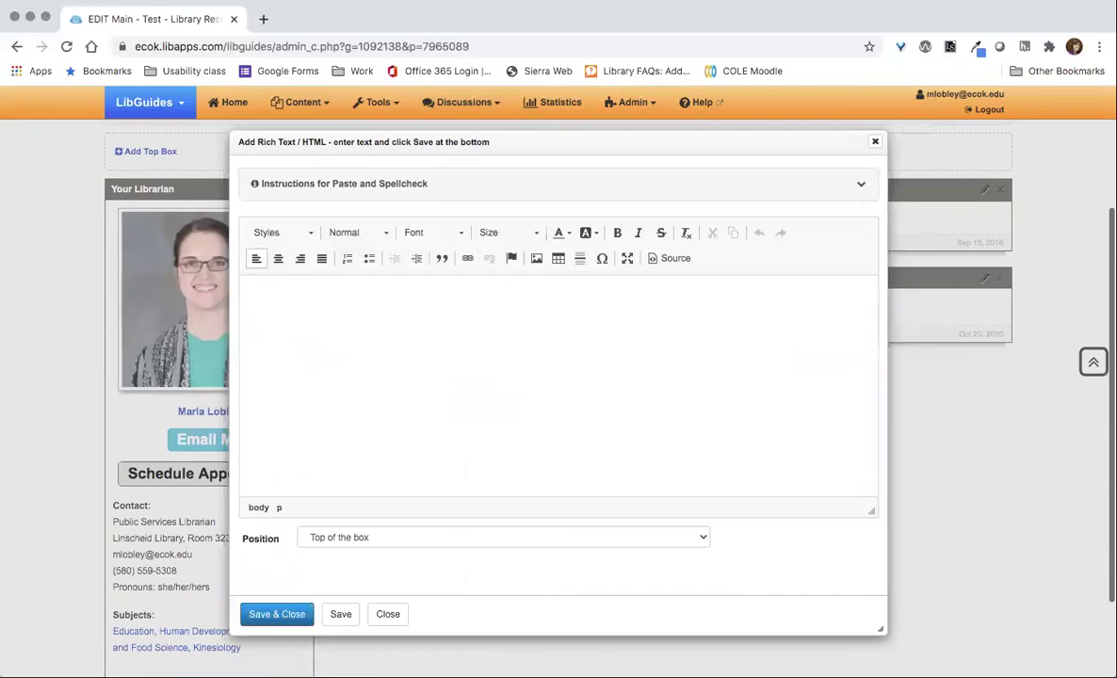
{"action": "type", "text": "asdfasdfasdf"}
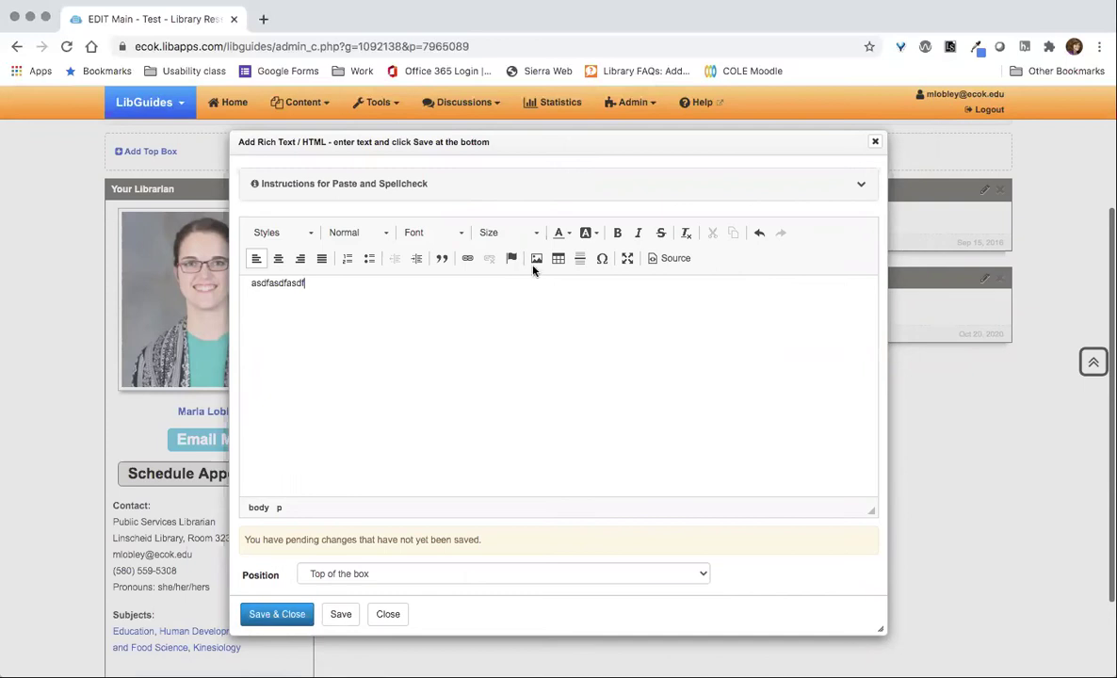
{"action": "left_click", "coordinate": [282, 612]}
{"action": "left_click", "coordinate": [411, 351]}
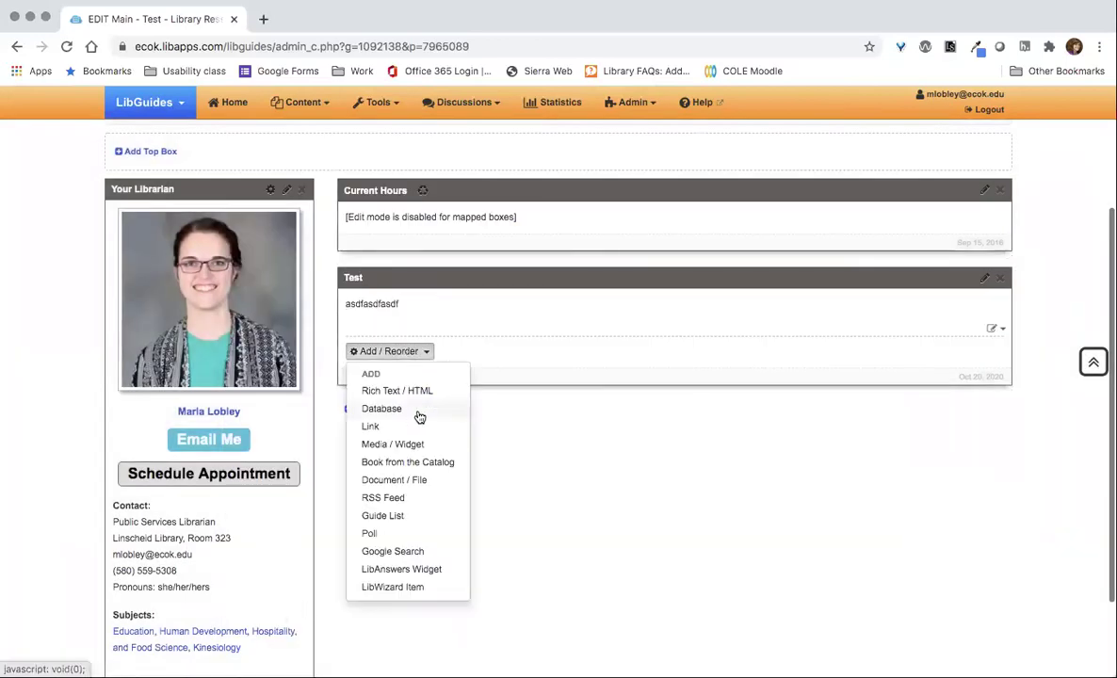
{"action": "left_click", "coordinate": [419, 410]}
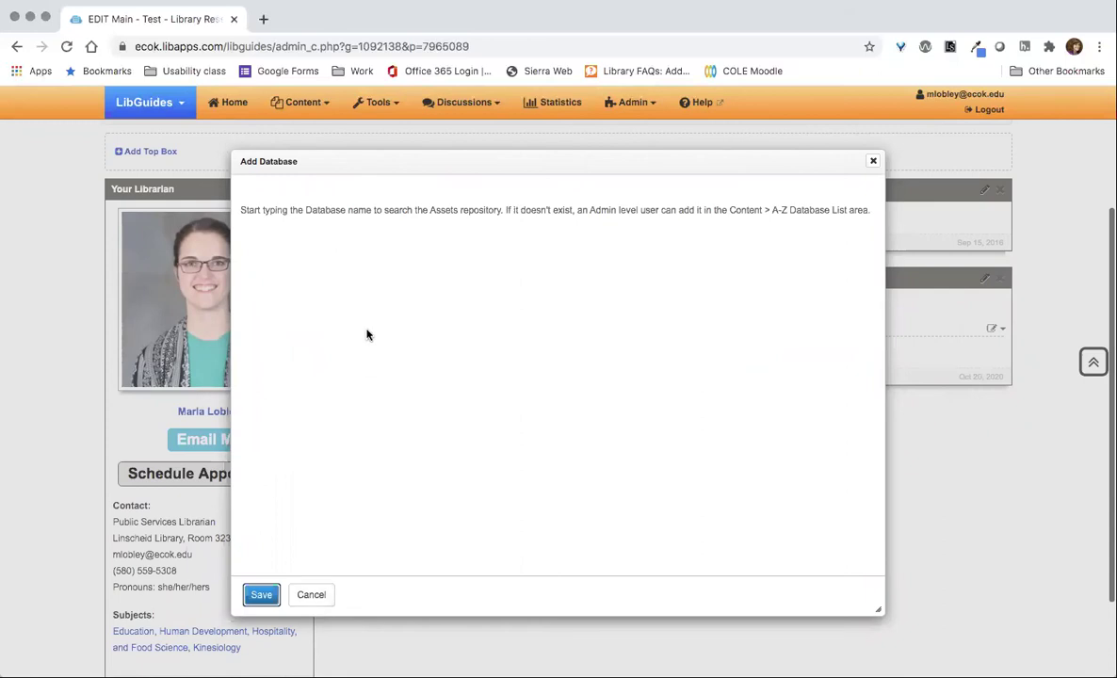
{"action": "left_click", "coordinate": [313, 594]}
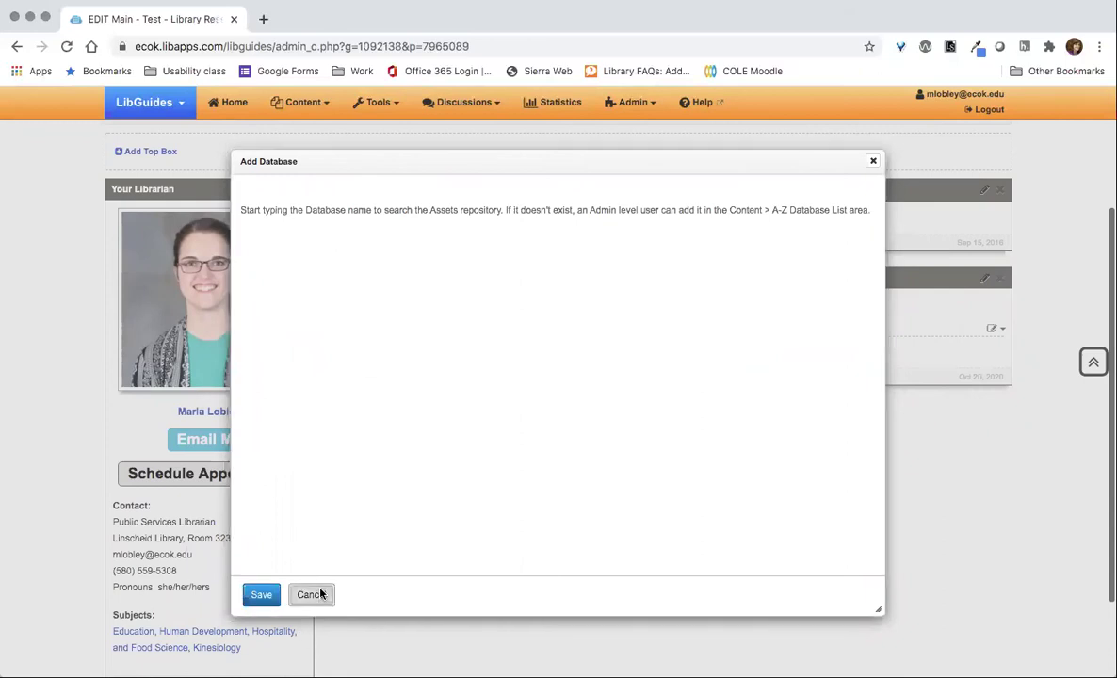
- Open the Book from the Catalog form for the Test box, view its Create New Book and Reuse Existing Book options, and cancel
{"action": "left_click", "coordinate": [420, 354]}
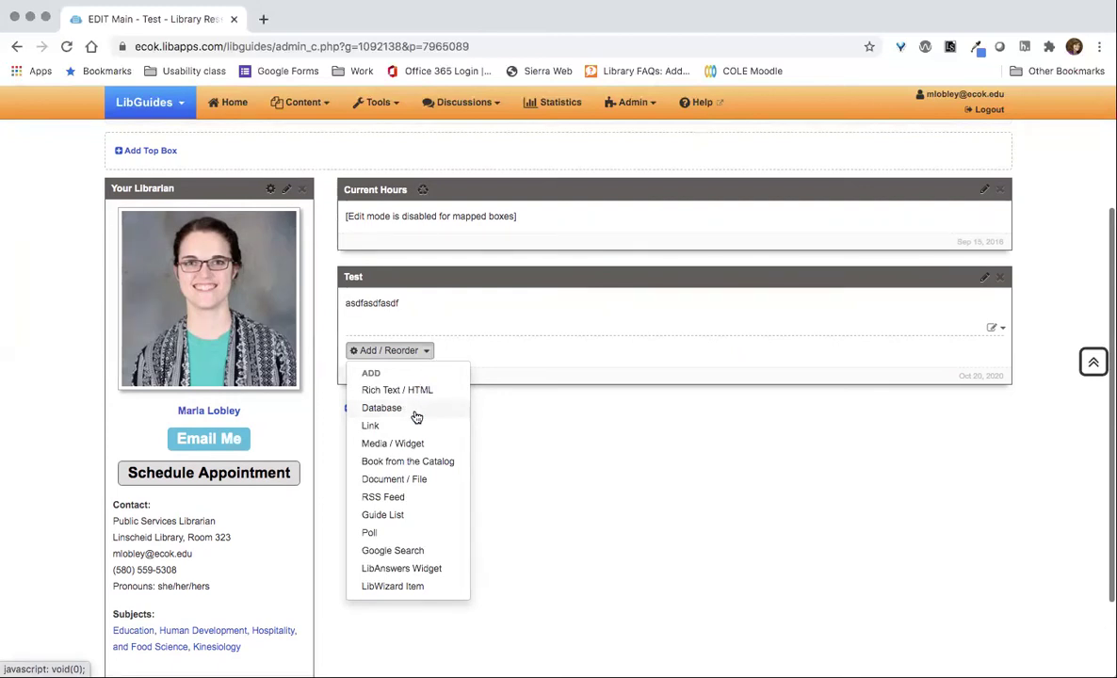
{"action": "left_click", "coordinate": [446, 465]}
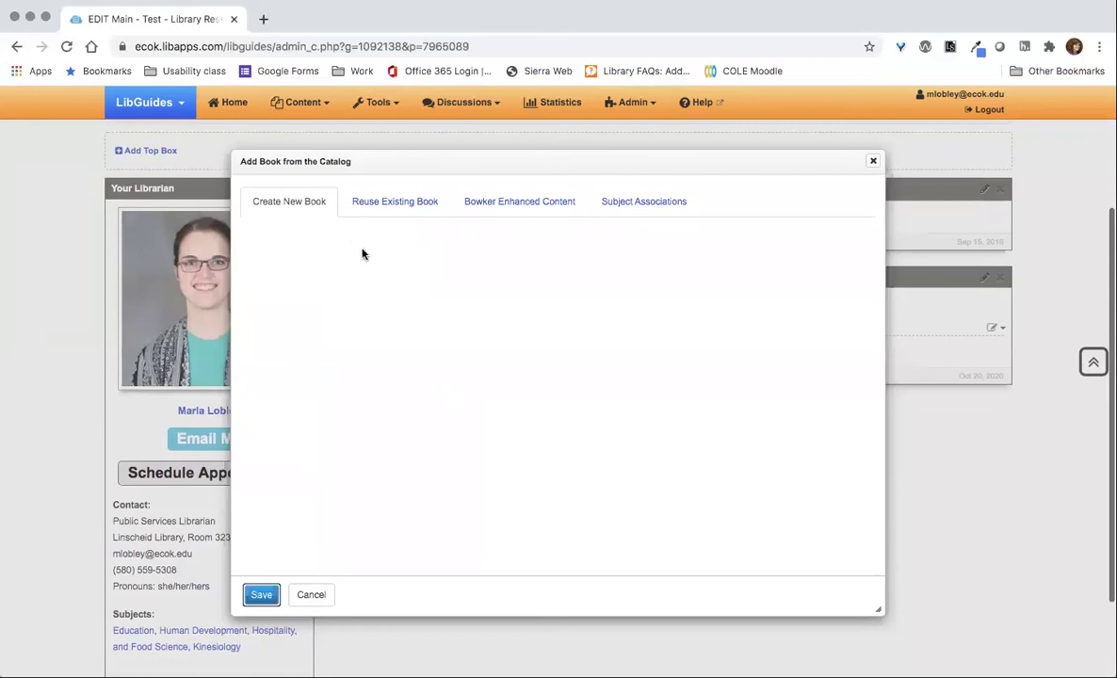
{"action": "scroll", "coordinate": [363, 251], "scroll_direction": "down", "scroll_amount": 1}
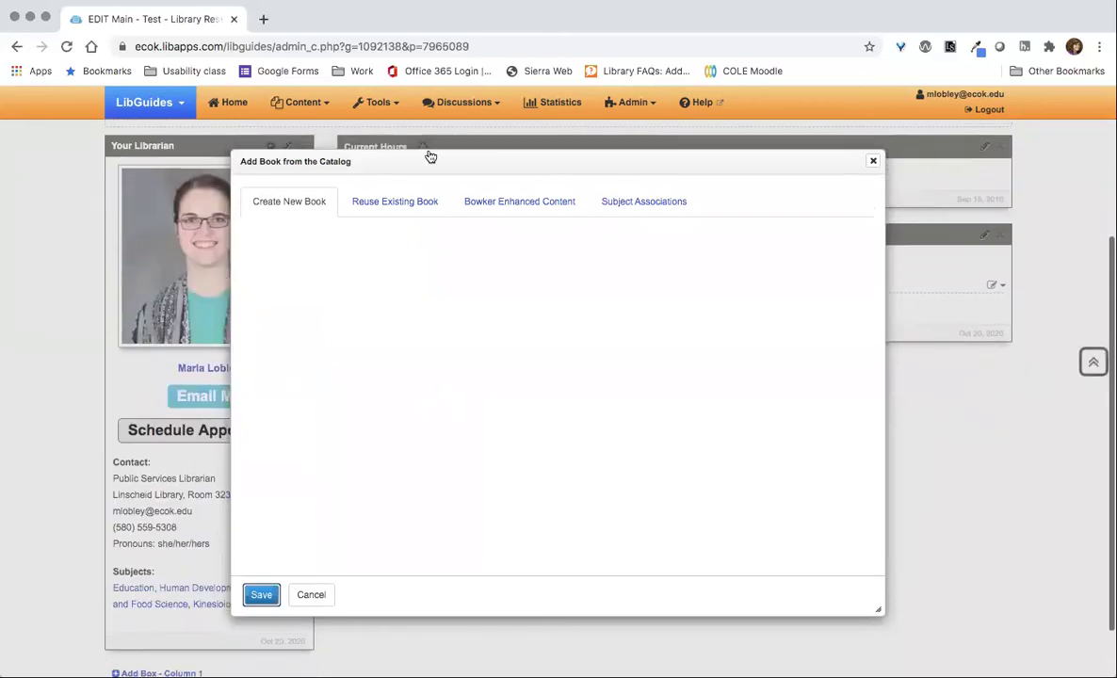
{"action": "scroll", "coordinate": [466, 240], "scroll_direction": "up", "scroll_amount": 3}
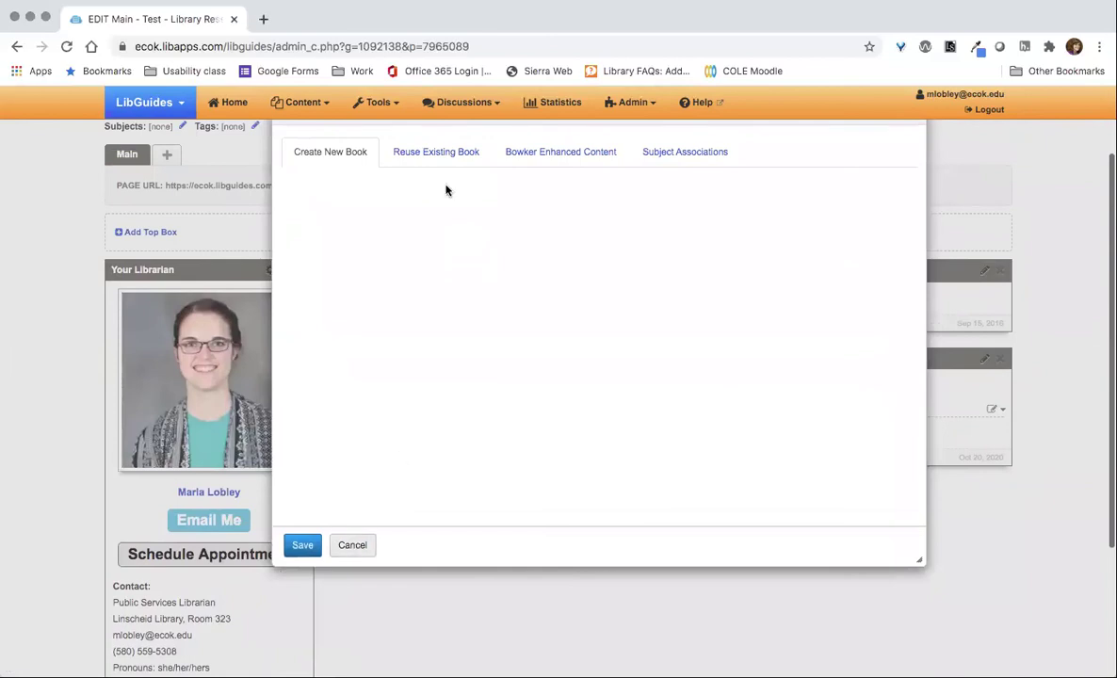
{"action": "left_click", "coordinate": [435, 155]}
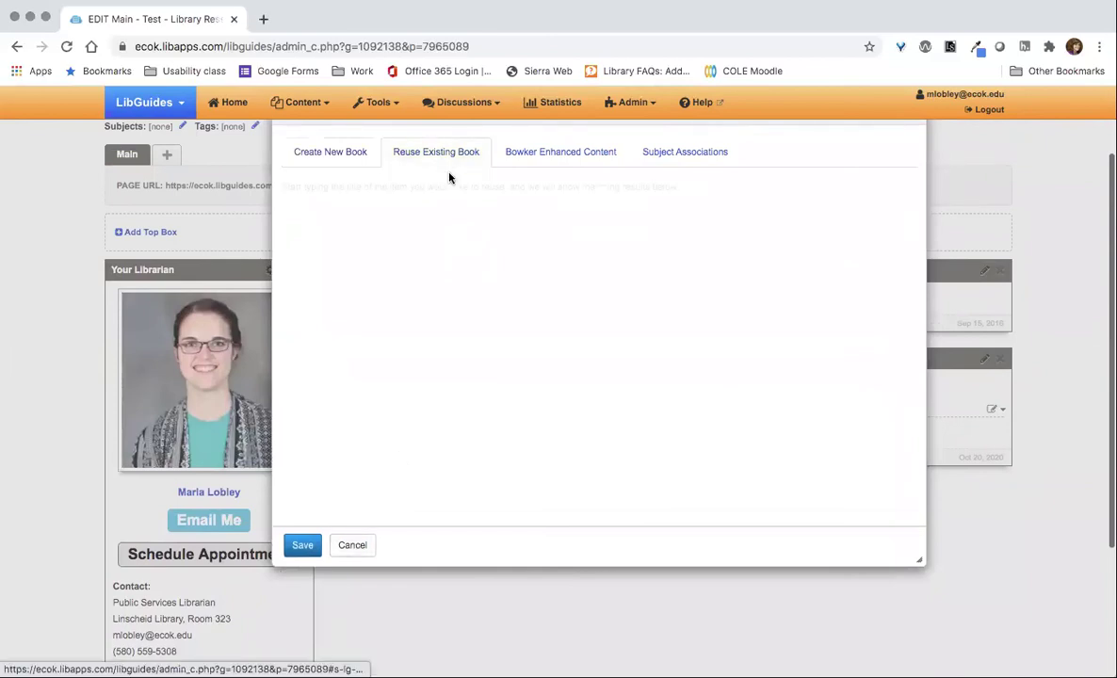
{"action": "left_click", "coordinate": [335, 155]}
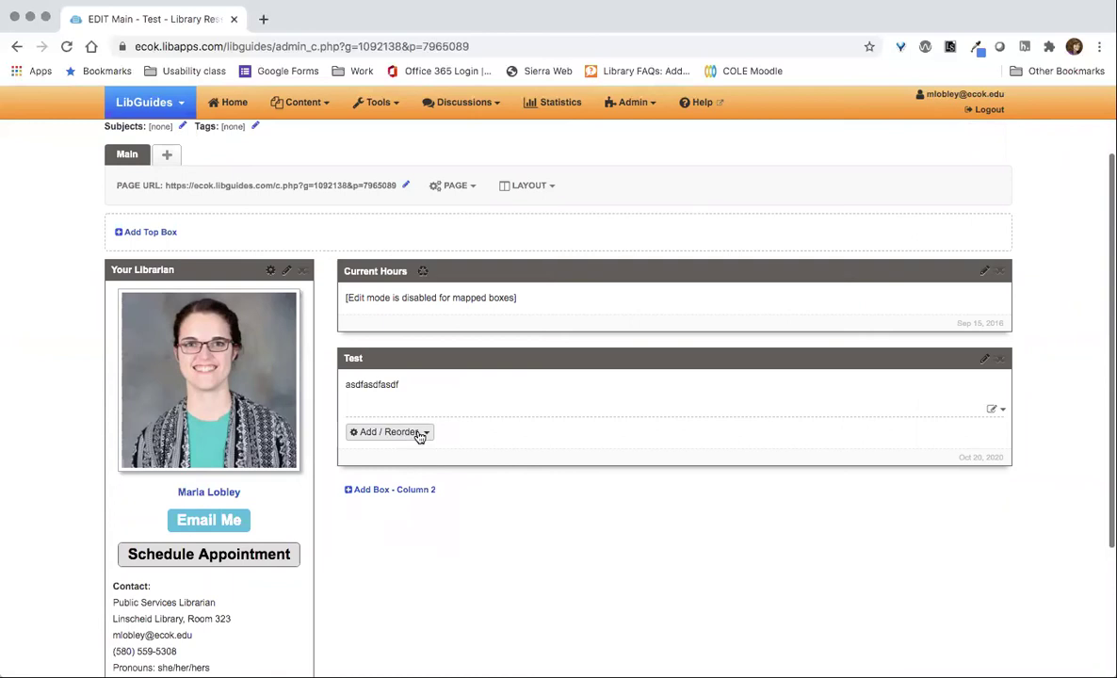
- Look through the content types that can be added to the Test box, without adding any
{"action": "left_click", "coordinate": [420, 433]}
{"action": "scroll", "coordinate": [420, 533], "scroll_direction": "down", "scroll_amount": 3}
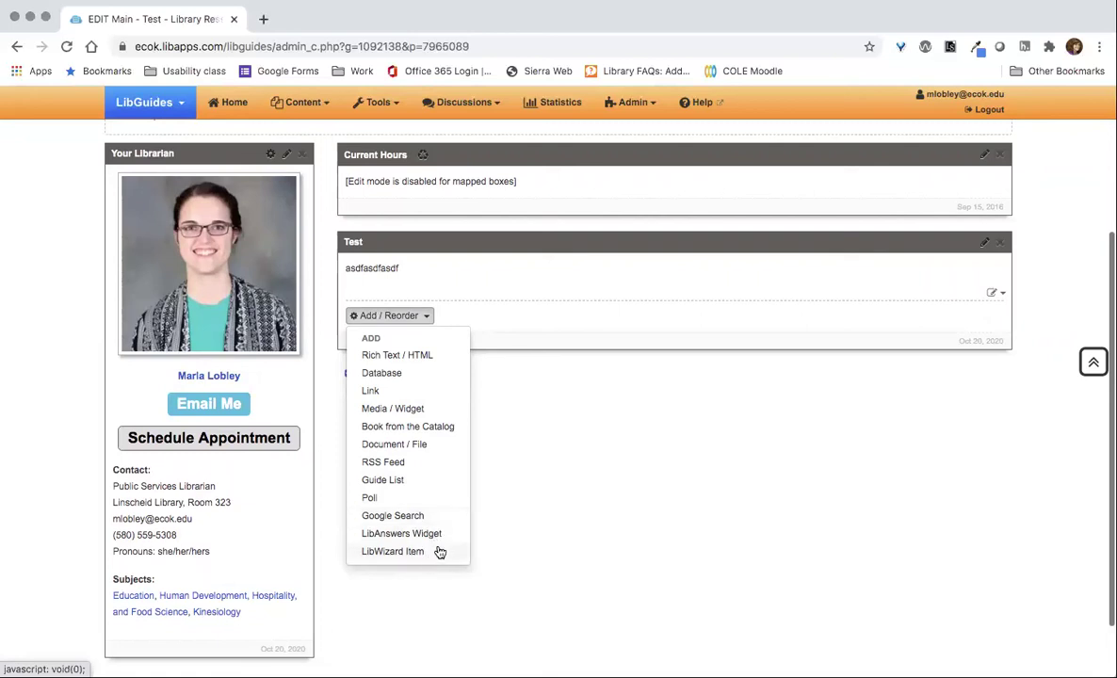
{"action": "left_click", "coordinate": [635, 418]}
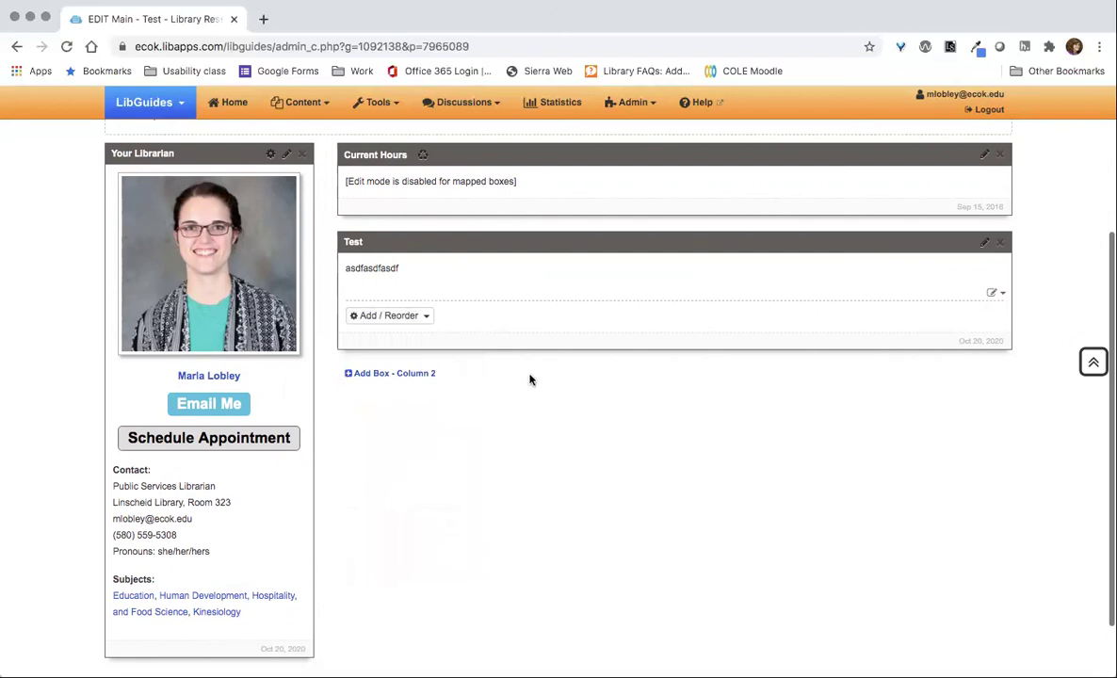
- Open the guide's friendly URL settings, check the address entry and its naming rules, and close them without saving
{"action": "scroll", "coordinate": [530, 380], "scroll_direction": "up", "scroll_amount": 2}
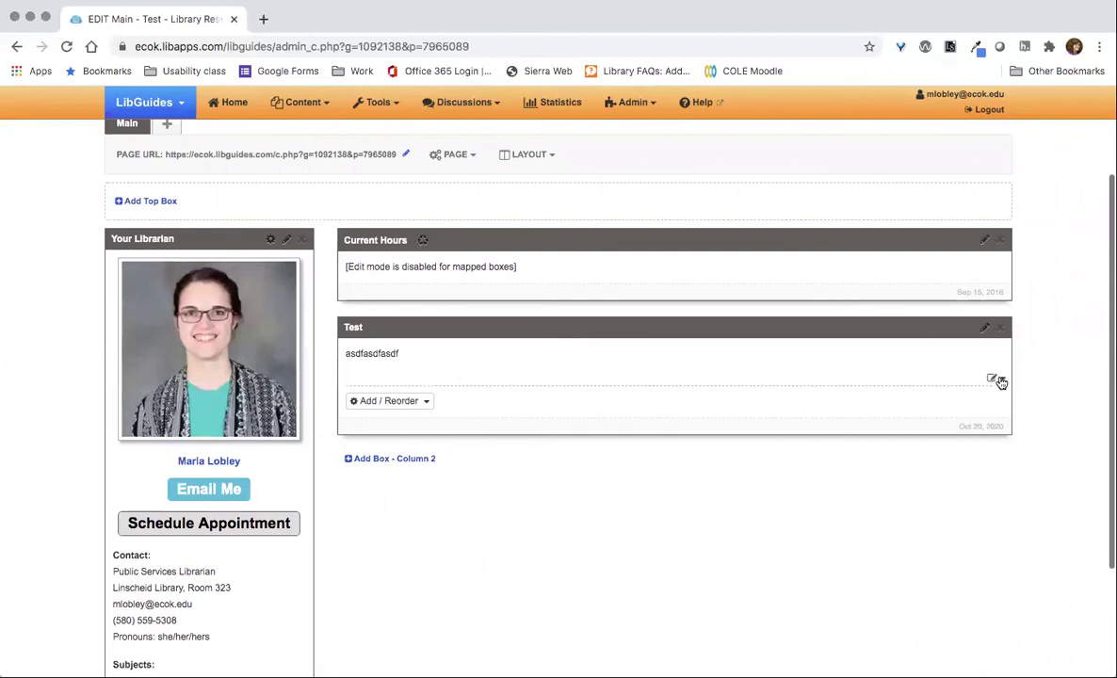
{"action": "scroll", "coordinate": [856, 405], "scroll_direction": "up", "scroll_amount": 3}
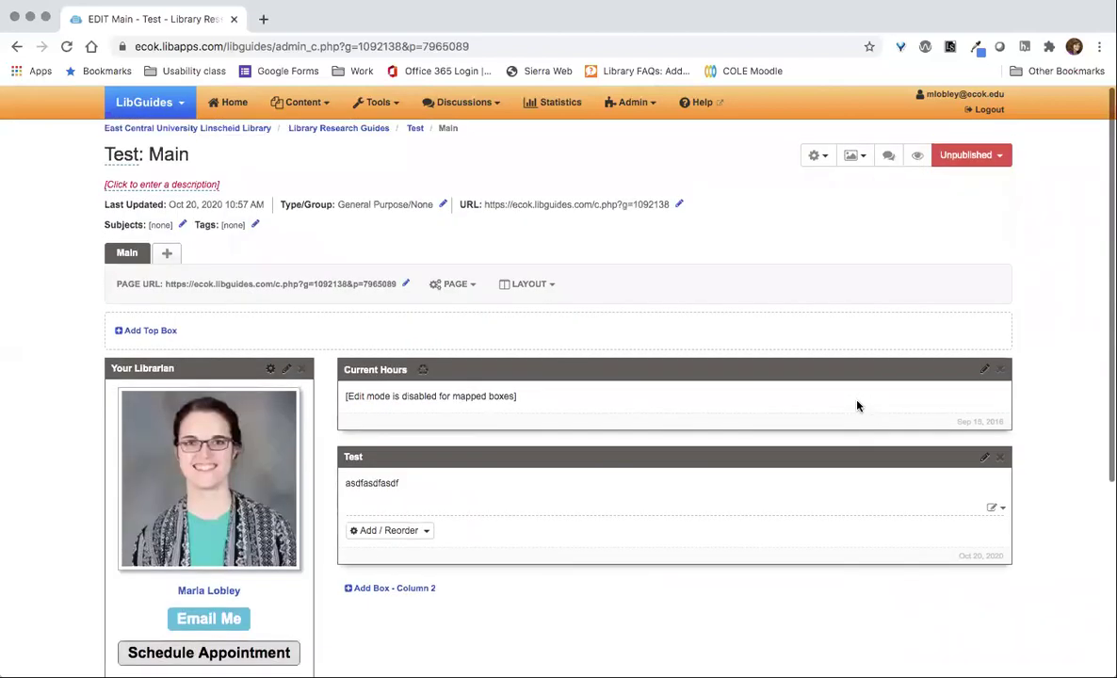
{"action": "left_click", "coordinate": [679, 206]}
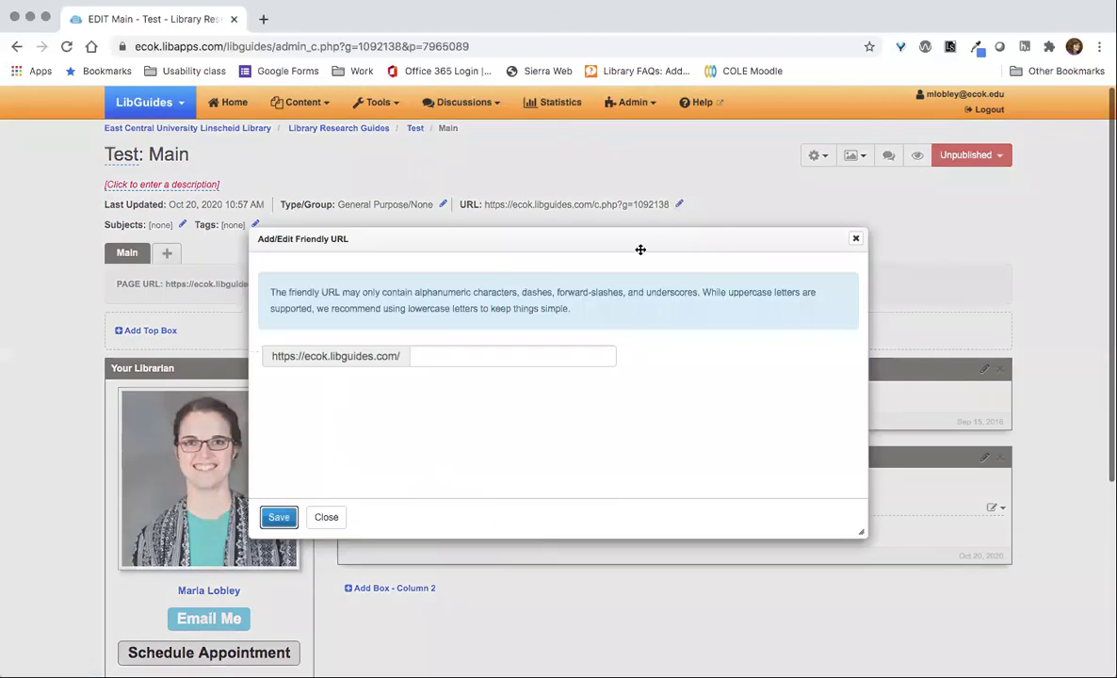
{"action": "left_click", "coordinate": [528, 357]}
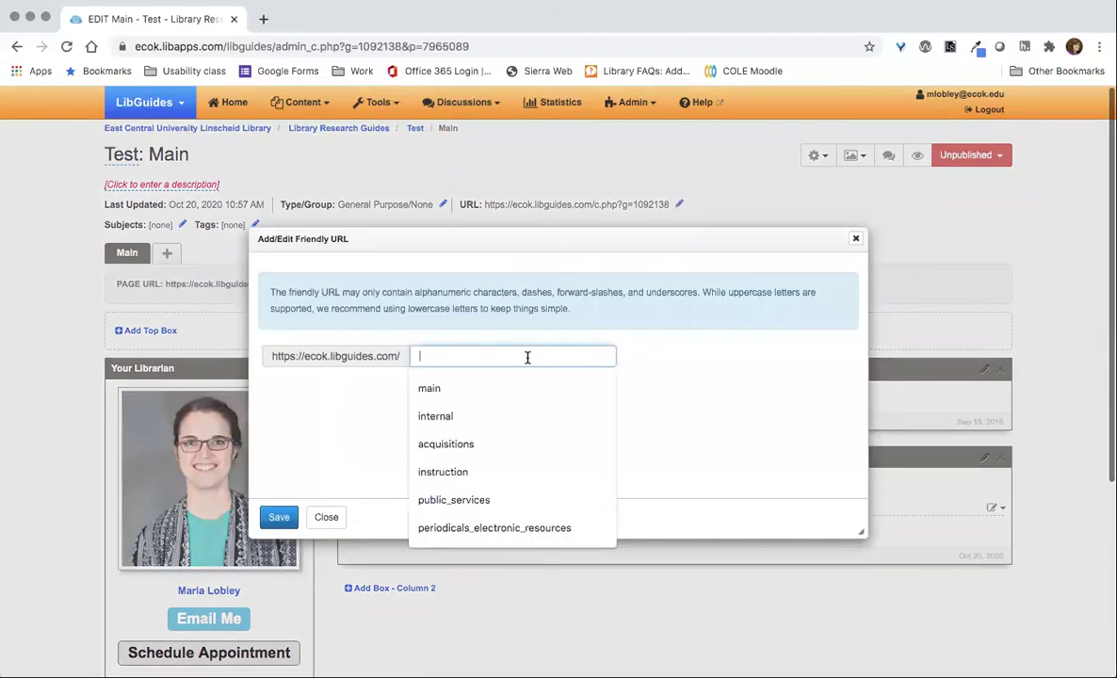
{"action": "left_click", "coordinate": [326, 518]}
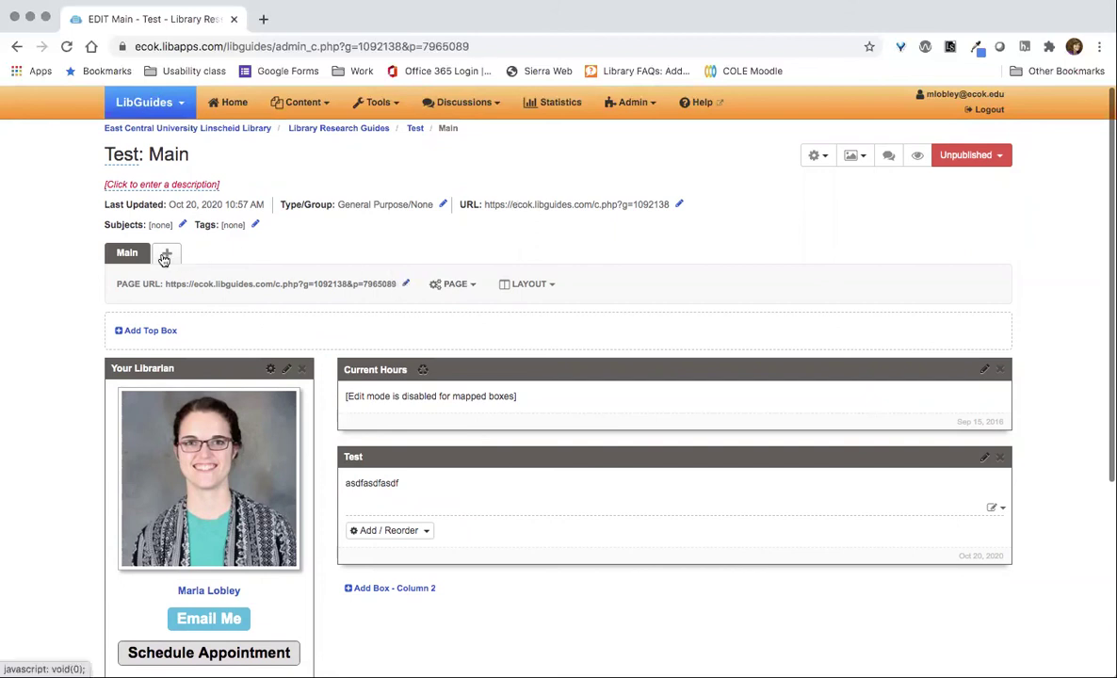
- Look over the guide's settings and its layout options, open its discussions page, and close that page
{"action": "left_click", "coordinate": [817, 161]}
{"action": "left_click", "coordinate": [740, 174]}
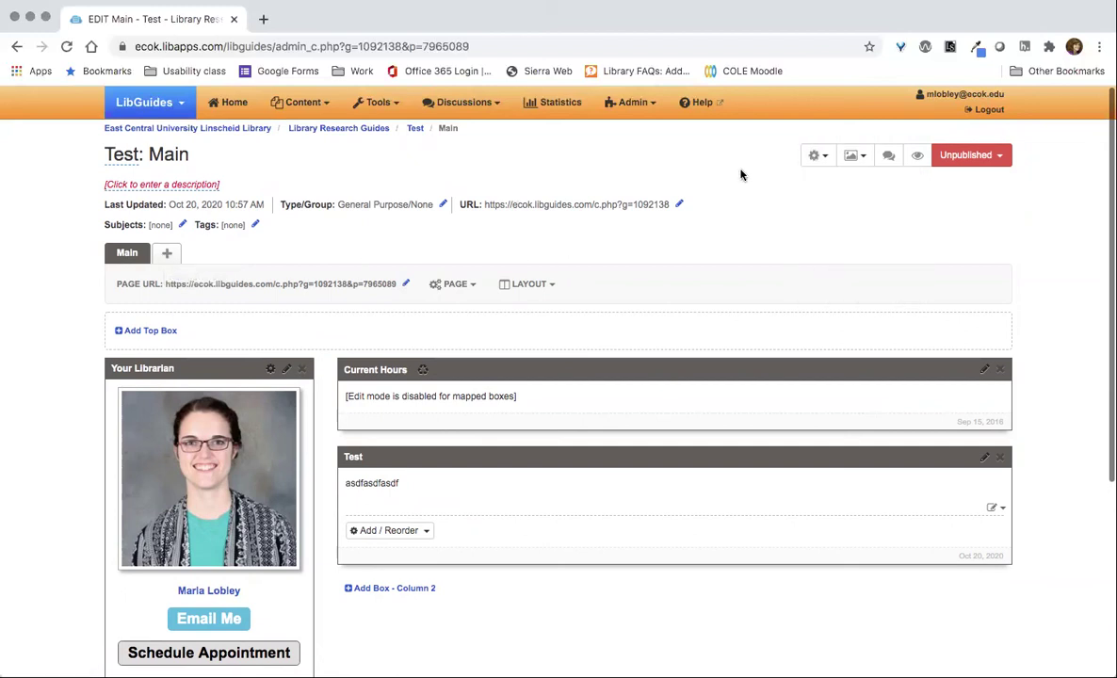
{"action": "left_click", "coordinate": [828, 160]}
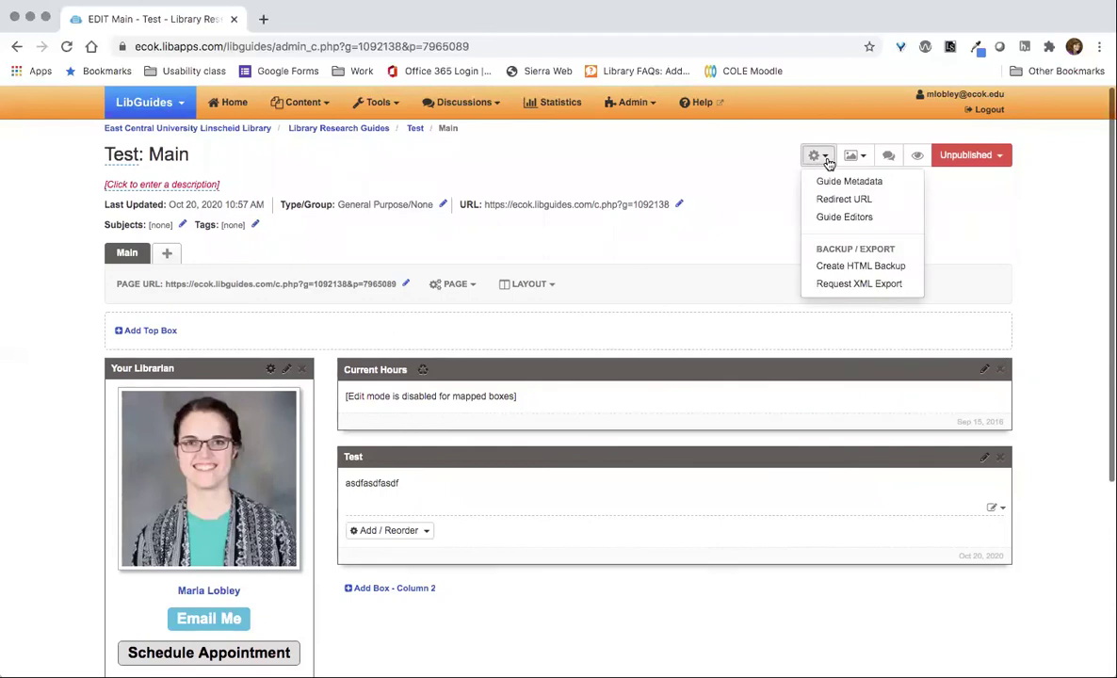
{"action": "left_click", "coordinate": [853, 155]}
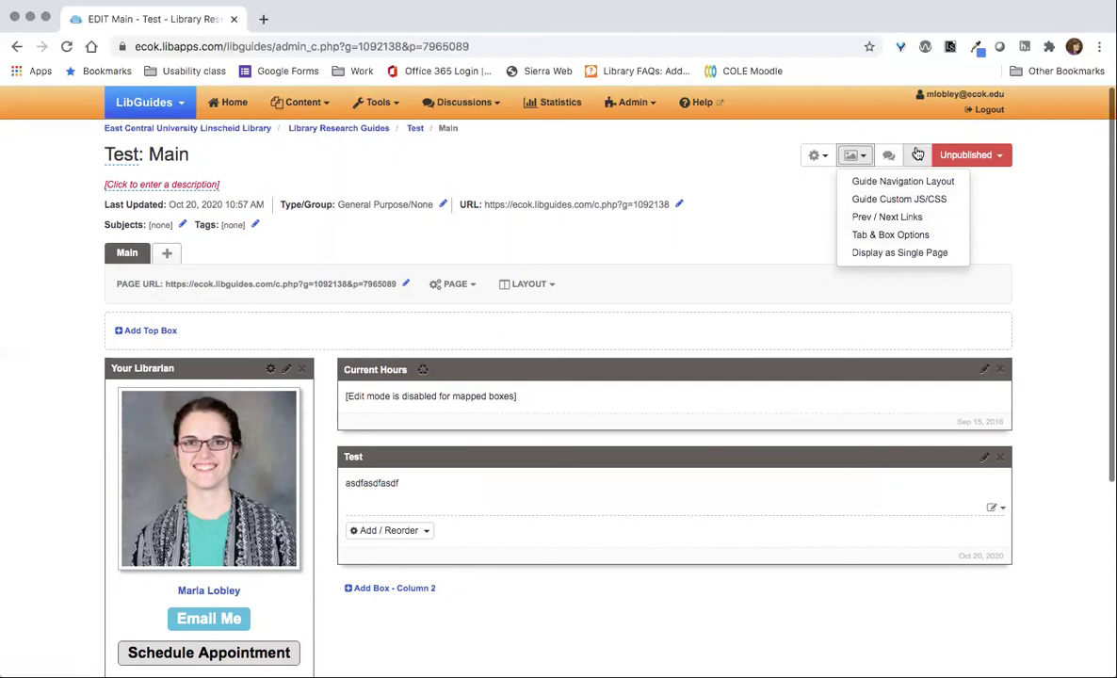
{"action": "left_click", "coordinate": [888, 154]}
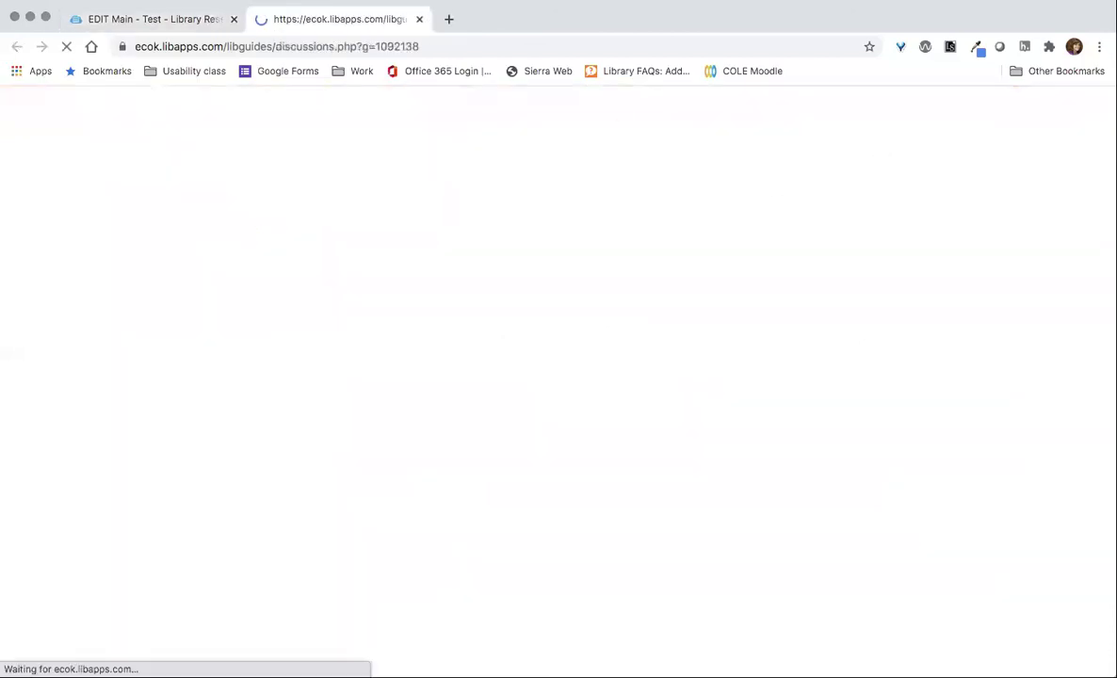
{"action": "left_click", "coordinate": [419, 19]}
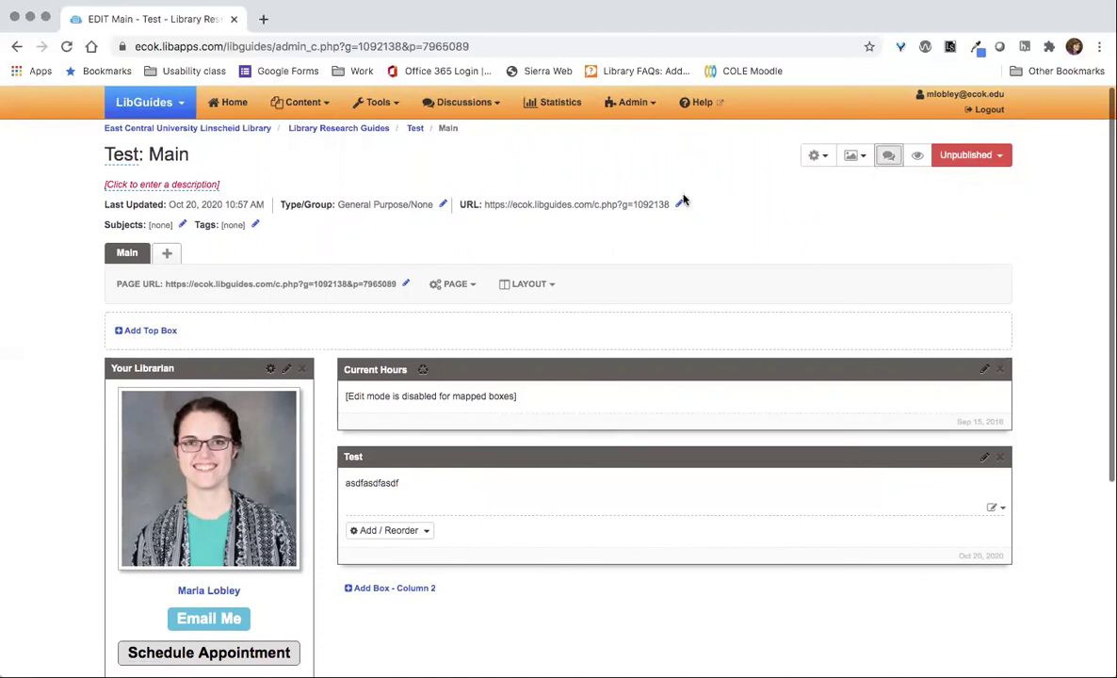
- Open the Springshare Help Center page for LibGuides and look over its topics, training, tutorials and documentation
{"action": "scroll", "coordinate": [688, 198], "scroll_direction": "down", "scroll_amount": 3}
{"action": "left_click", "coordinate": [703, 106]}
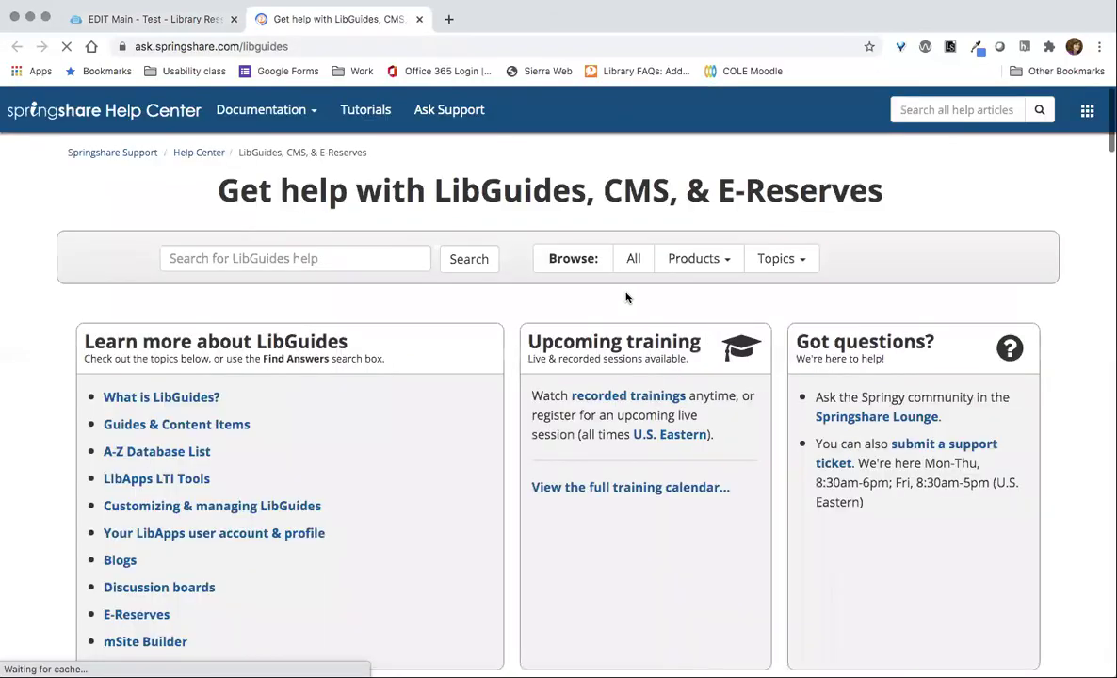
{"action": "scroll", "coordinate": [625, 298], "scroll_direction": "down", "scroll_amount": 2}
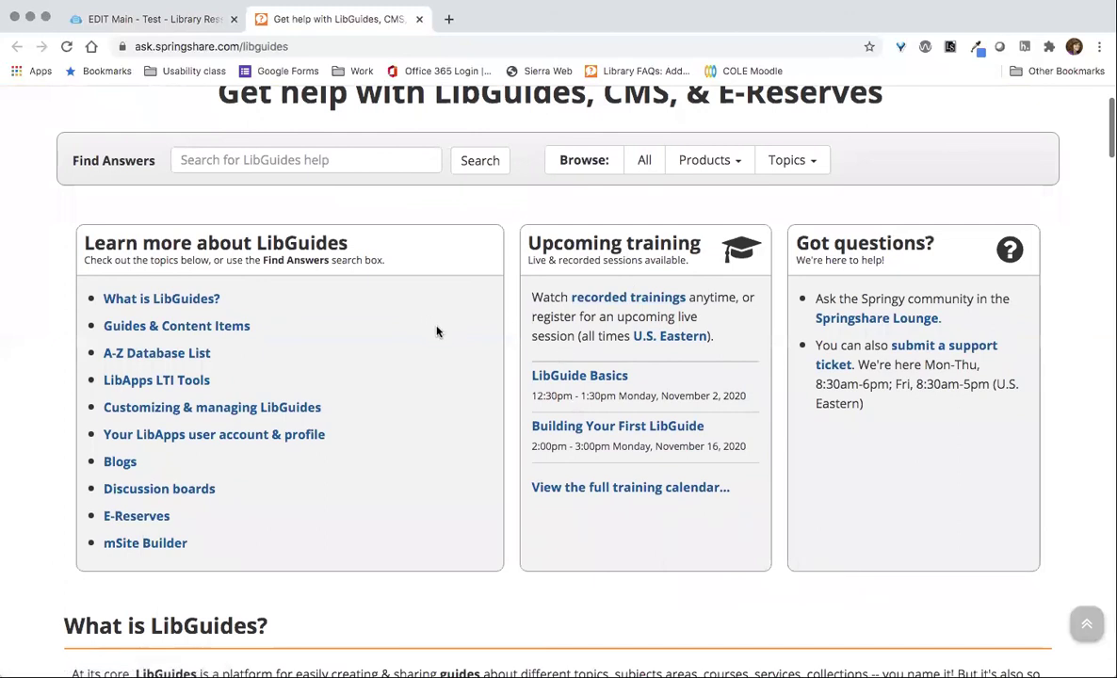
{"action": "scroll", "coordinate": [437, 330], "scroll_direction": "up", "scroll_amount": 2}
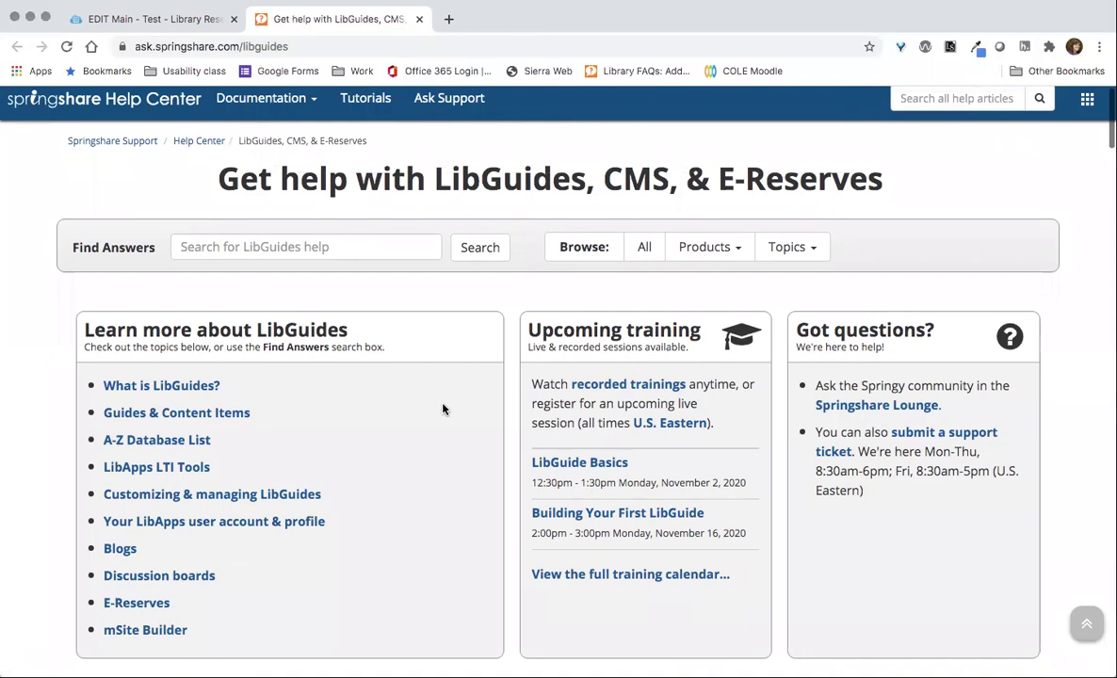
{"action": "scroll", "coordinate": [442, 408], "scroll_direction": "down", "scroll_amount": 4}
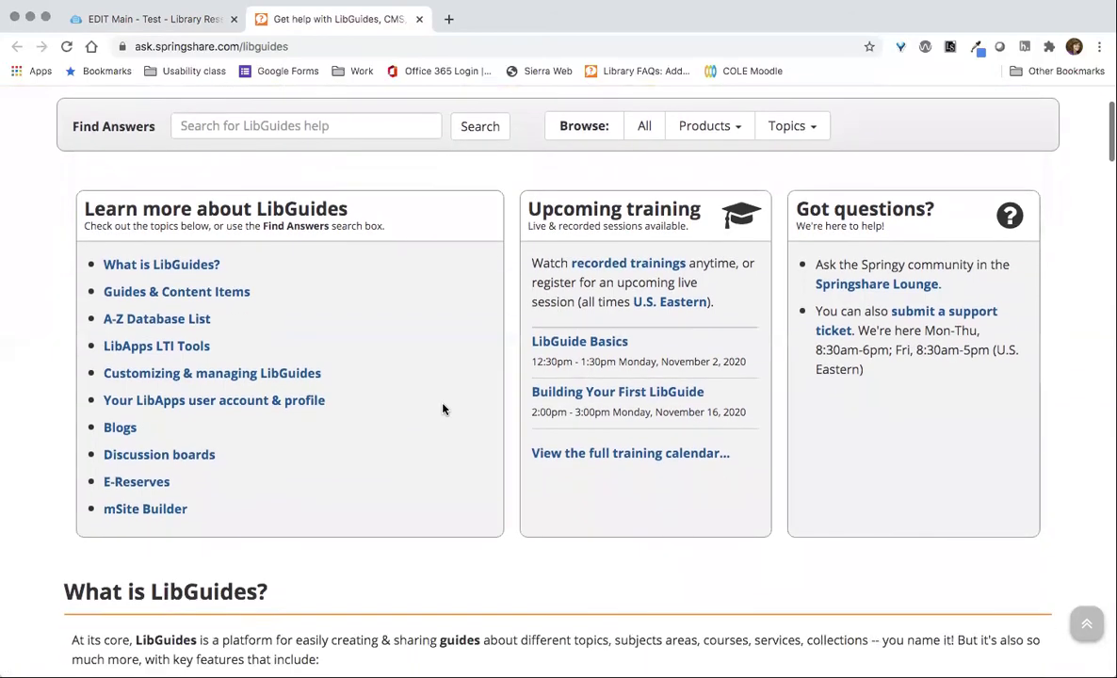
{"action": "scroll", "coordinate": [443, 409], "scroll_direction": "down", "scroll_amount": 8}
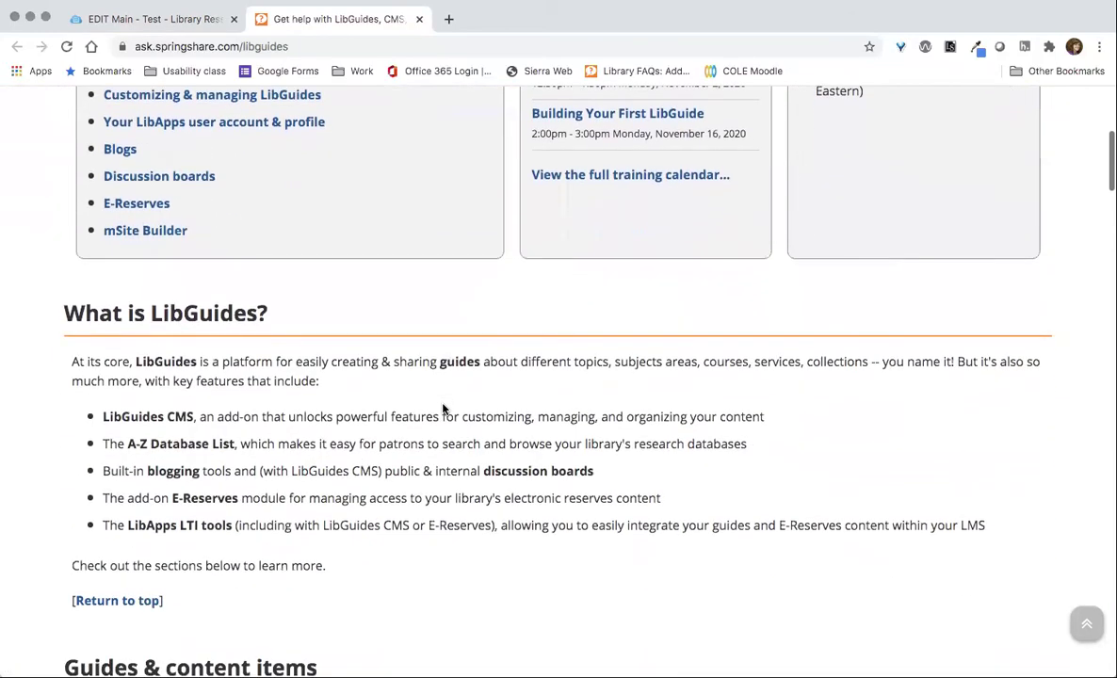
{"action": "scroll", "coordinate": [443, 408], "scroll_direction": "down", "scroll_amount": 7}
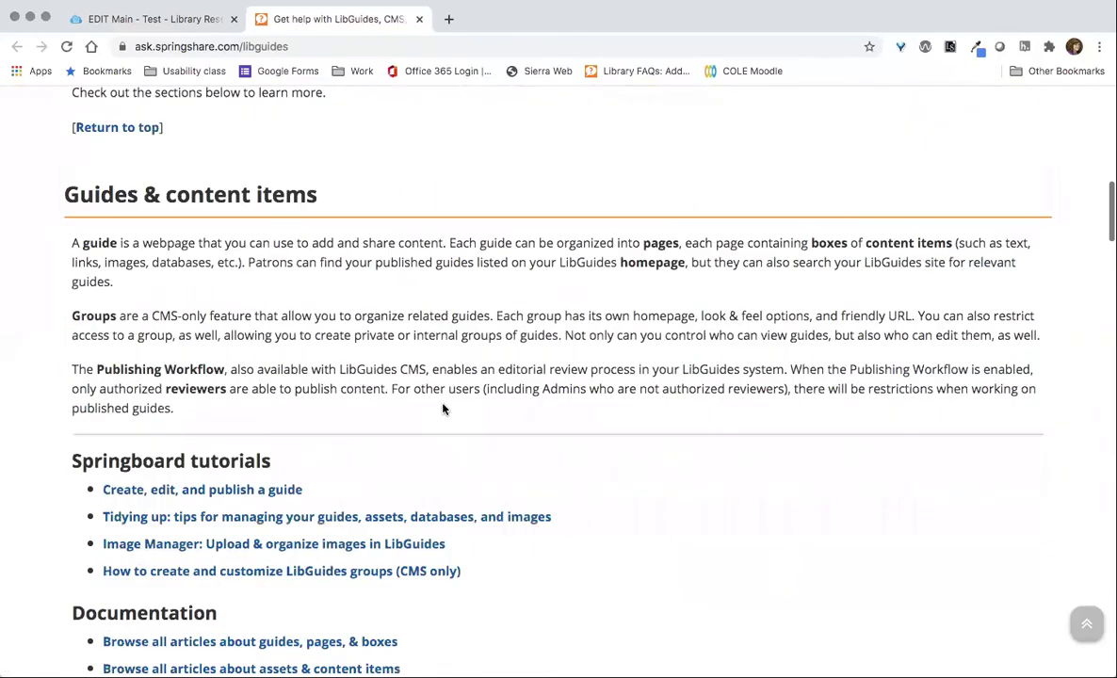
{"action": "scroll", "coordinate": [443, 408], "scroll_direction": "down", "scroll_amount": 6}
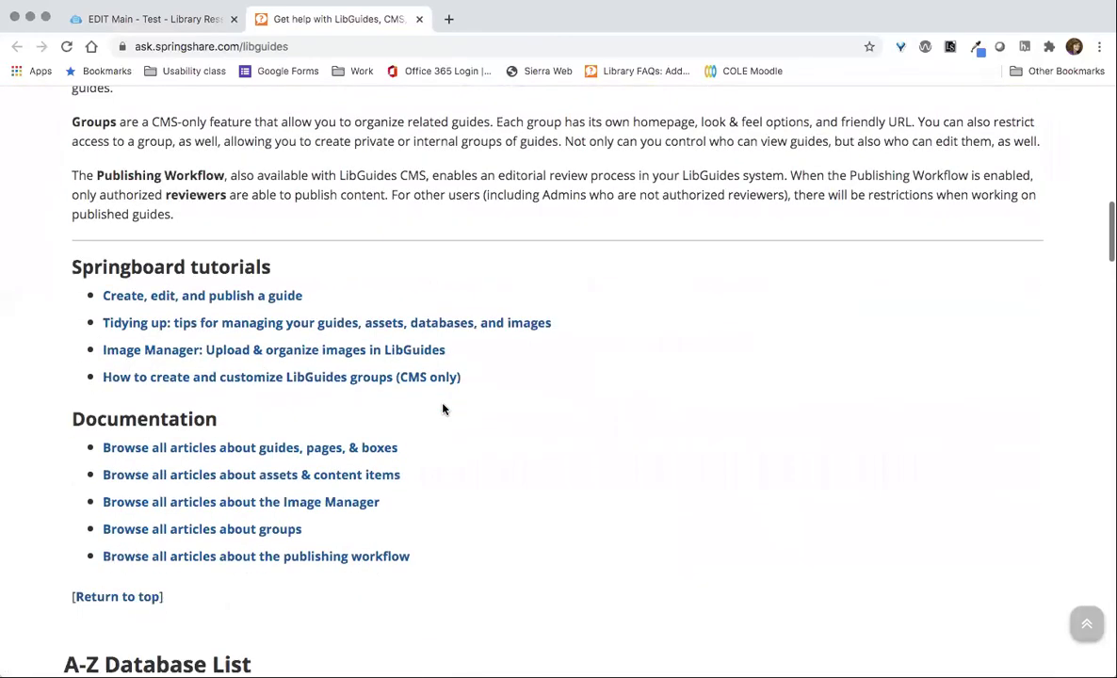
{"action": "scroll", "coordinate": [442, 408], "scroll_direction": "down", "scroll_amount": 3}
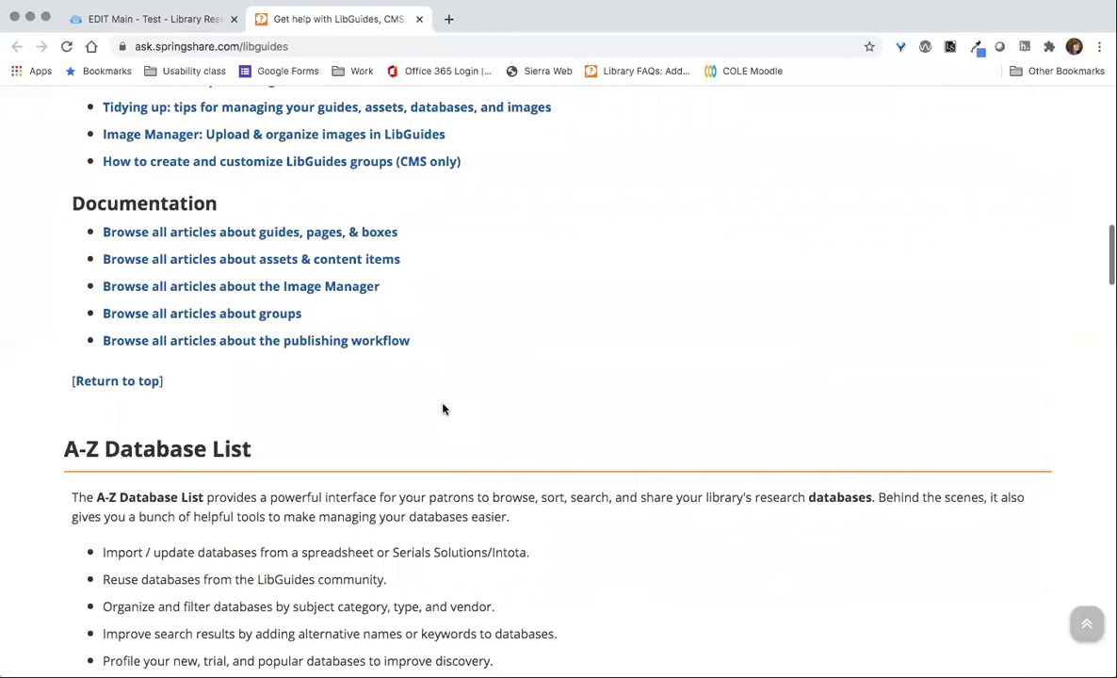
{"action": "scroll", "coordinate": [443, 409], "scroll_direction": "up", "scroll_amount": 15}
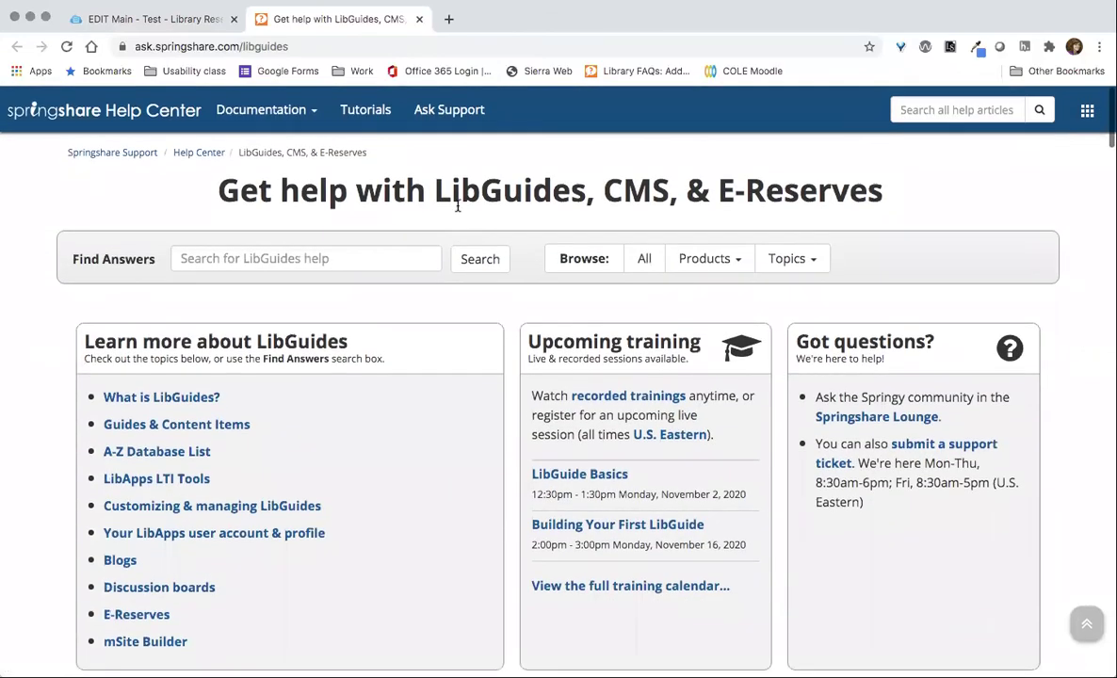
{"action": "scroll", "coordinate": [422, 188], "scroll_direction": "down", "scroll_amount": 1}
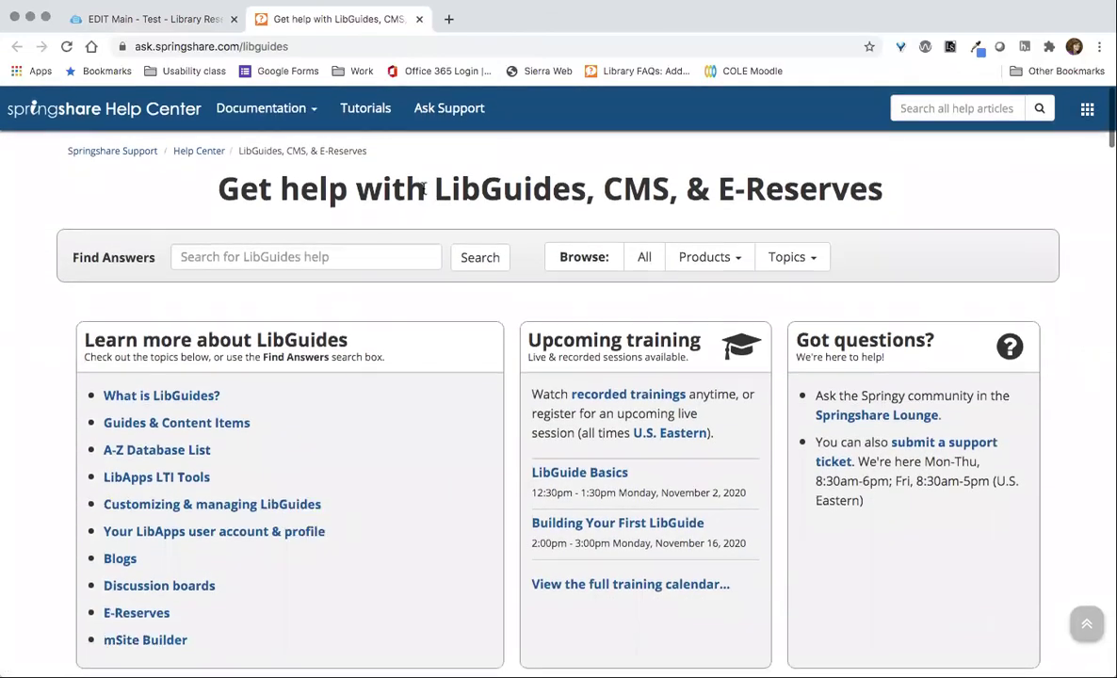
- Return to the Test guide's editing page and look over its header and both columns
{"action": "left_click", "coordinate": [142, 18]}
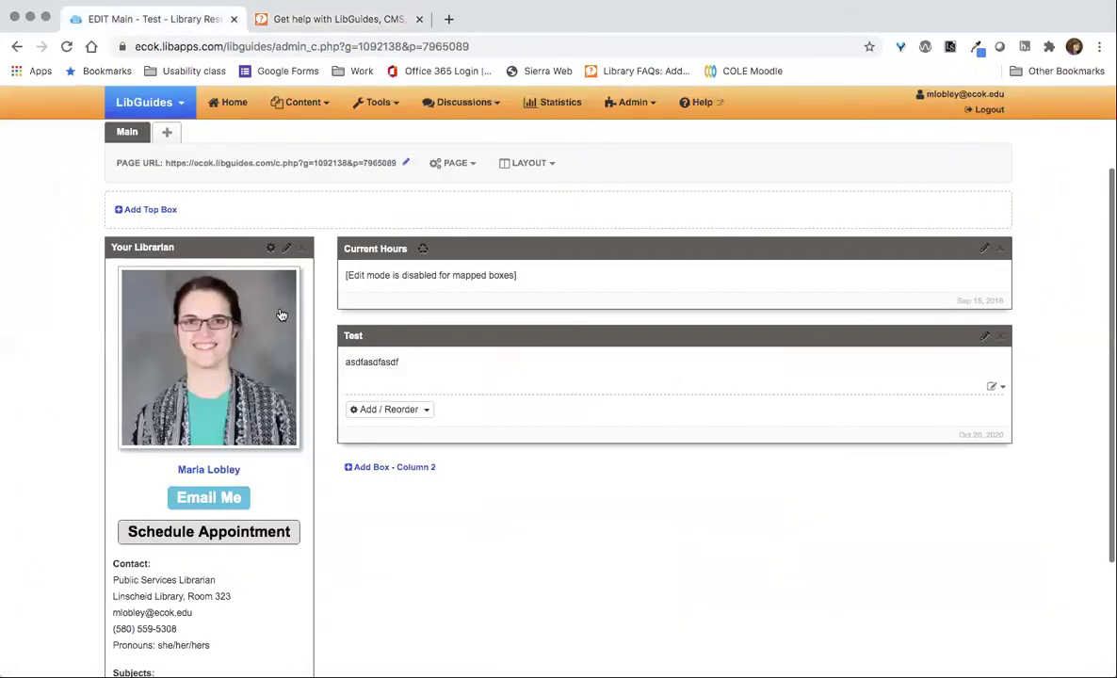
{"action": "scroll", "coordinate": [329, 265], "scroll_direction": "up", "scroll_amount": 3}
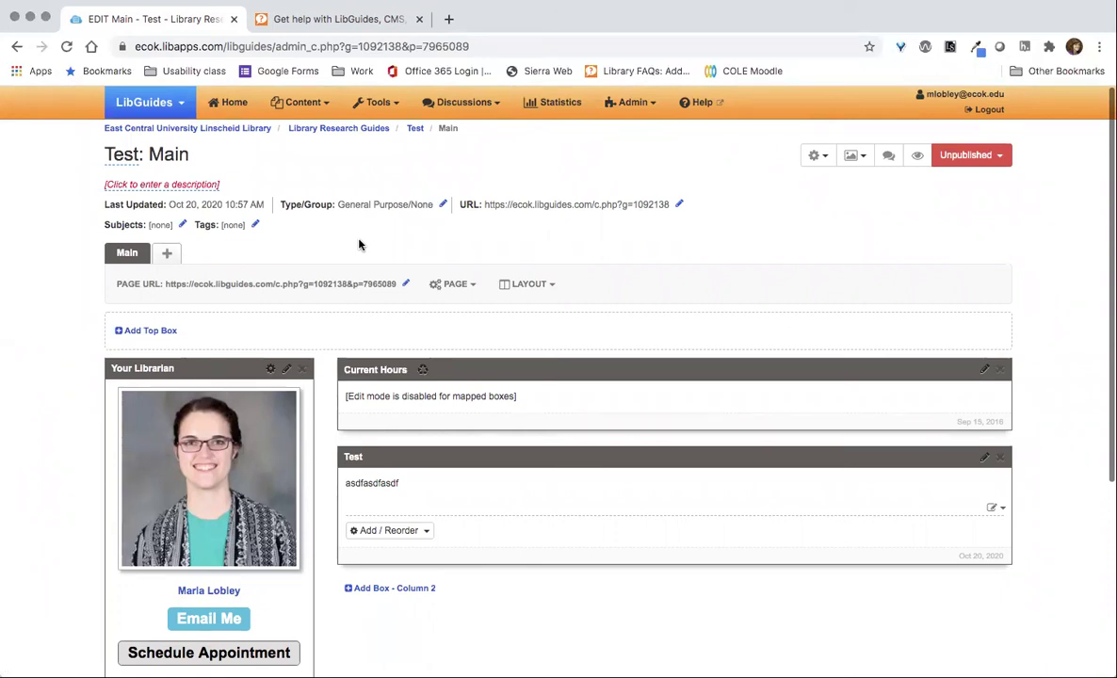
{"action": "scroll", "coordinate": [358, 244], "scroll_direction": "down", "scroll_amount": 5}
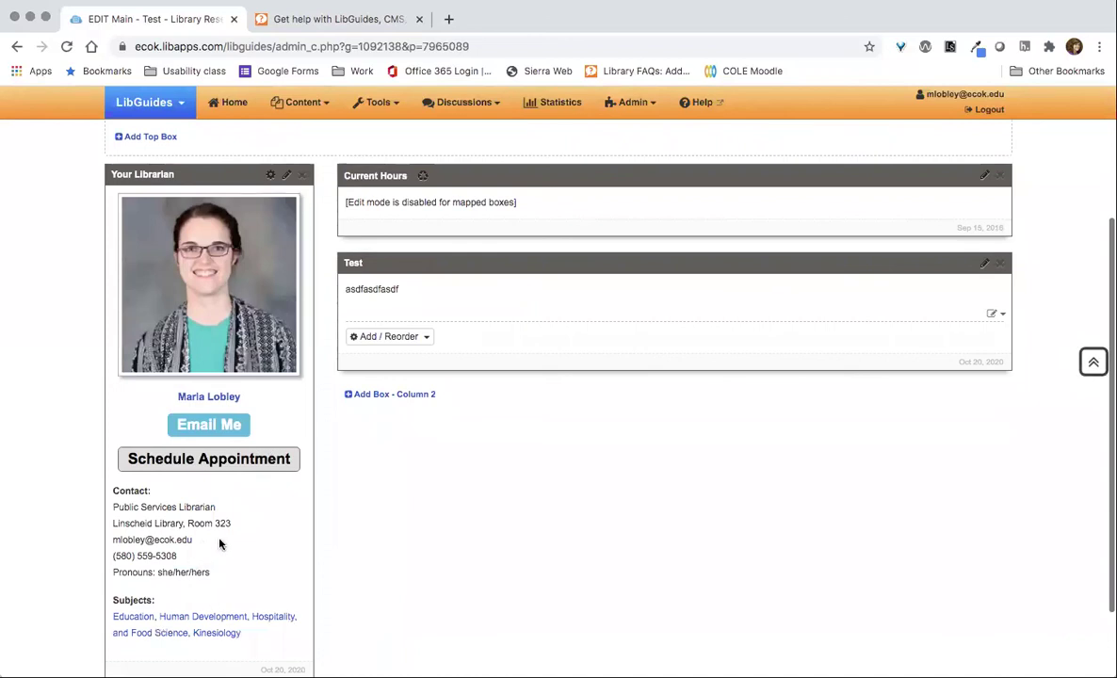